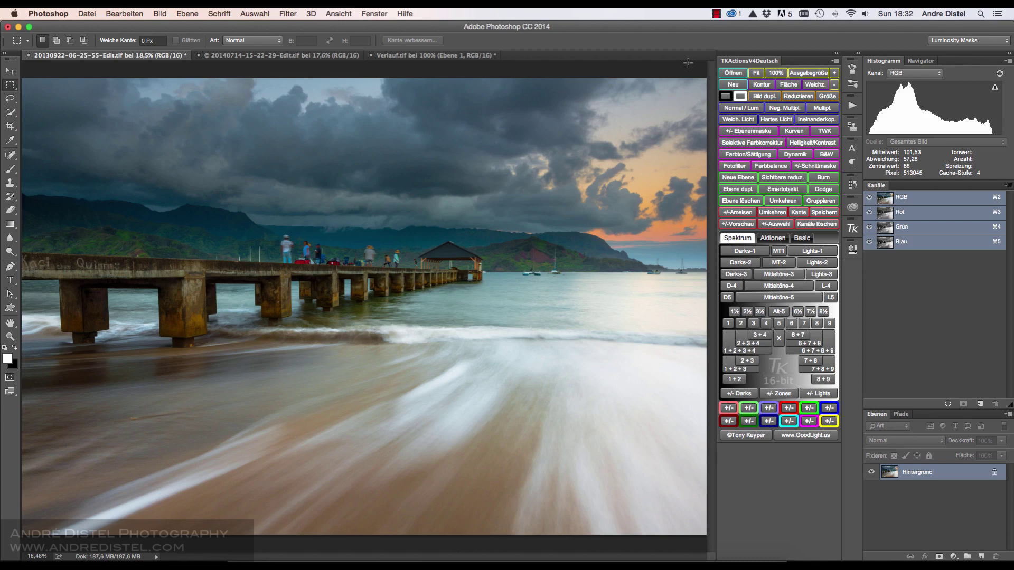
- Add the soft-light weiße Farbe and schwarze Farbe dodge/burn layers above the background
click(822, 178)
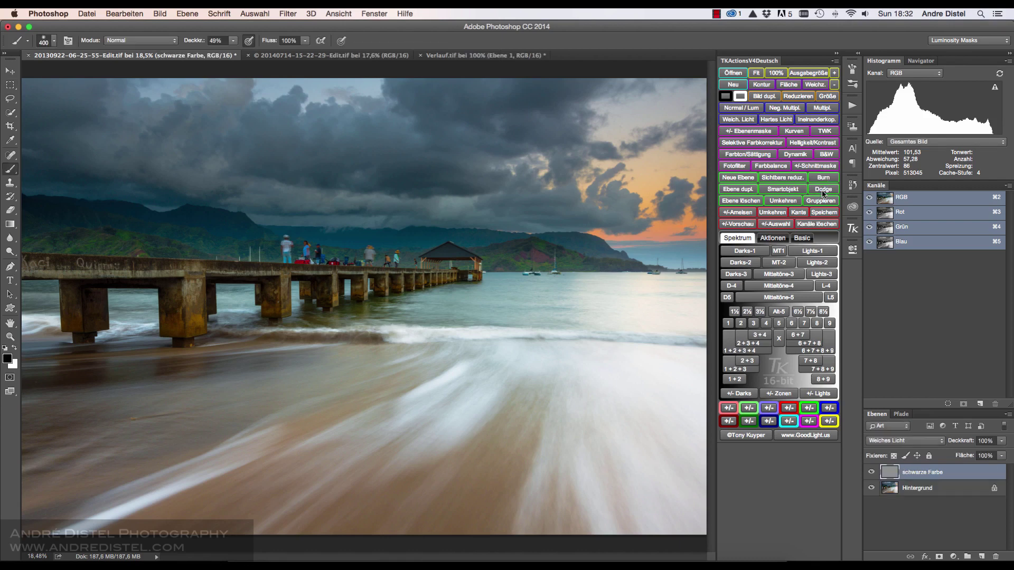
click(822, 191)
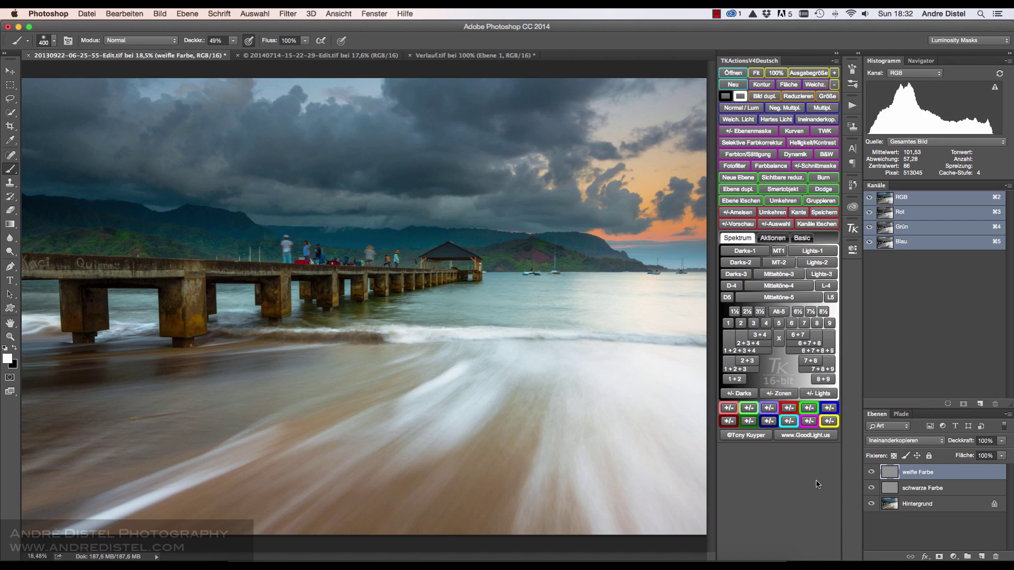
click(886, 489)
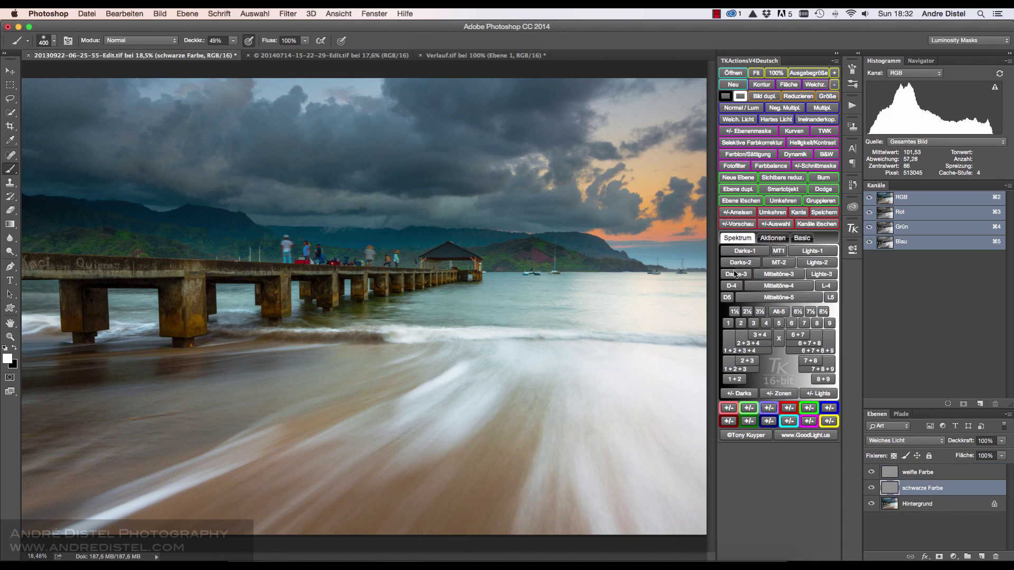
- Load the Darks-3 tonal selection on the weiße Farbe layer with marching ants hidden
click(735, 275)
click(893, 472)
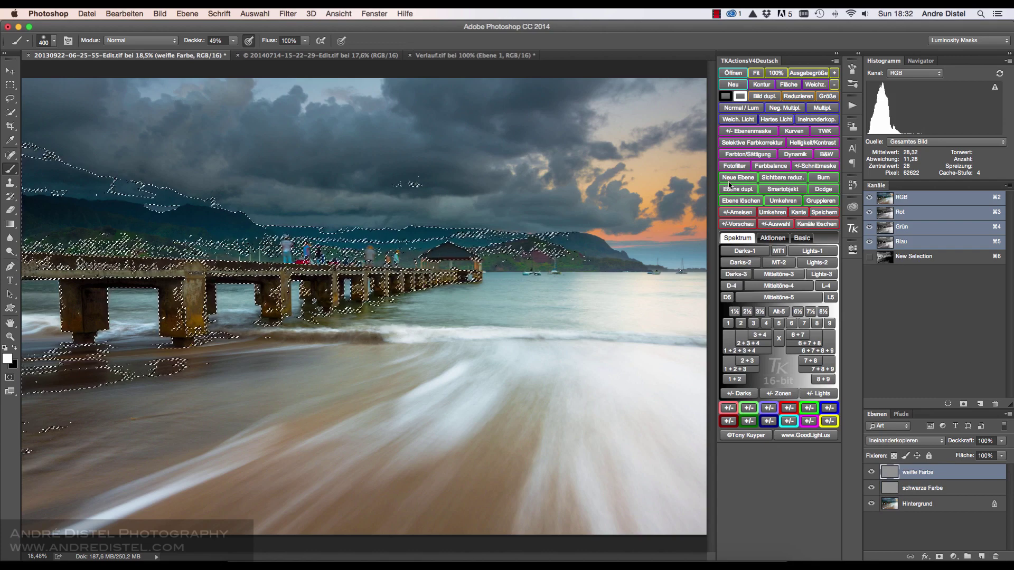
click(739, 213)
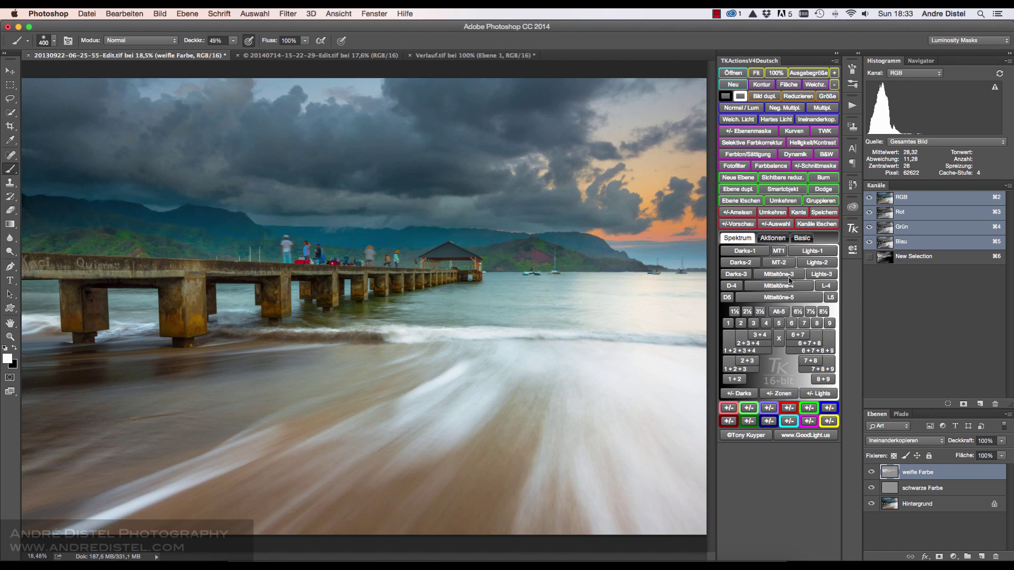
- On schwarze Farbe, brush black over the bright beach streak and foam within the Lights-2 selection
click(892, 492)
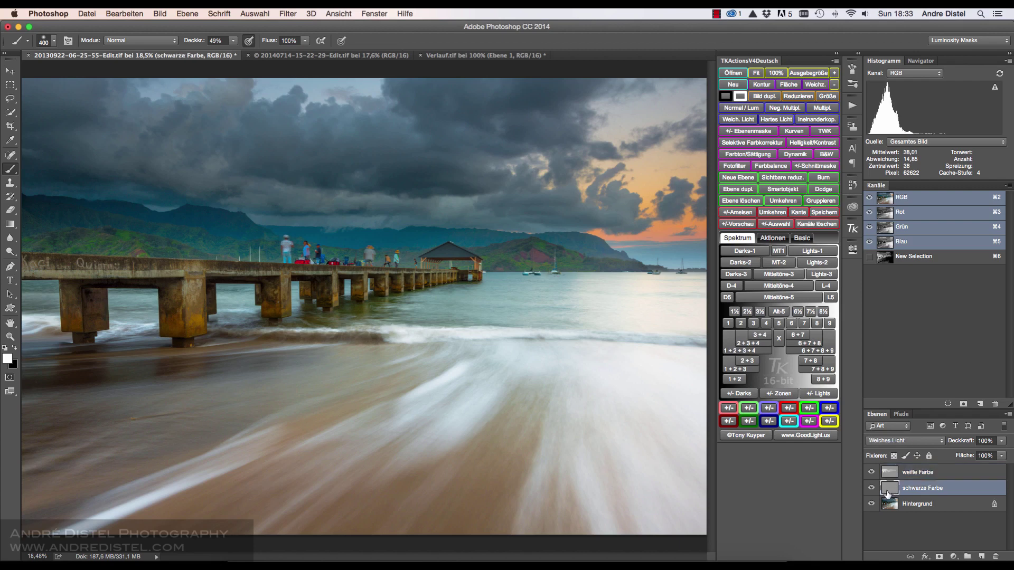
click(818, 264)
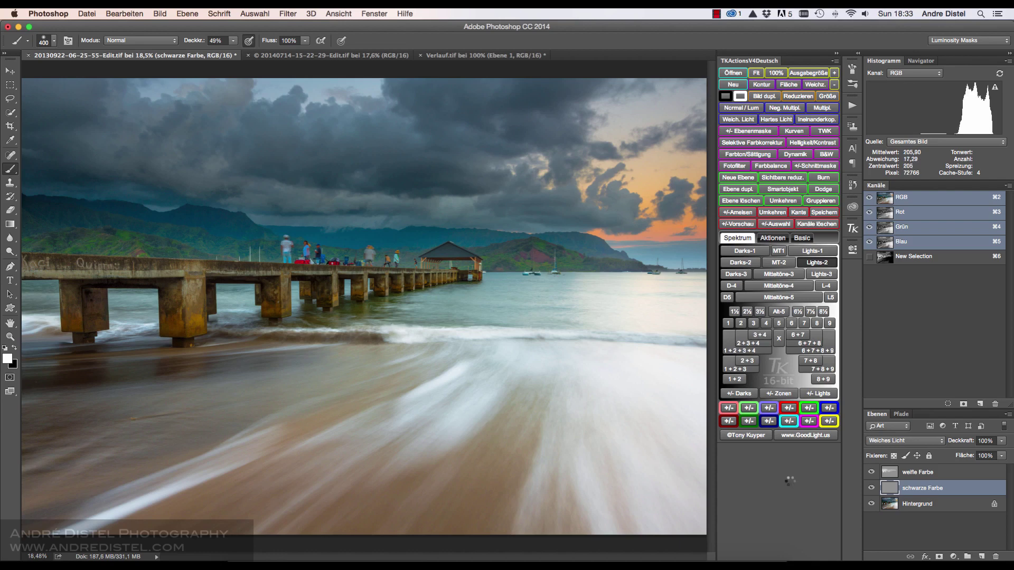
click(737, 213)
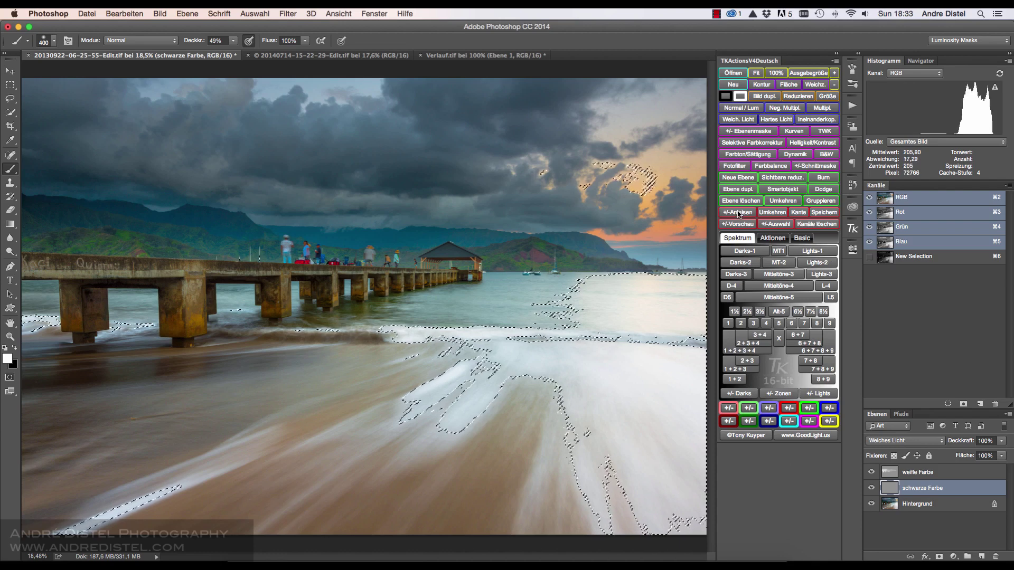
click(14, 348)
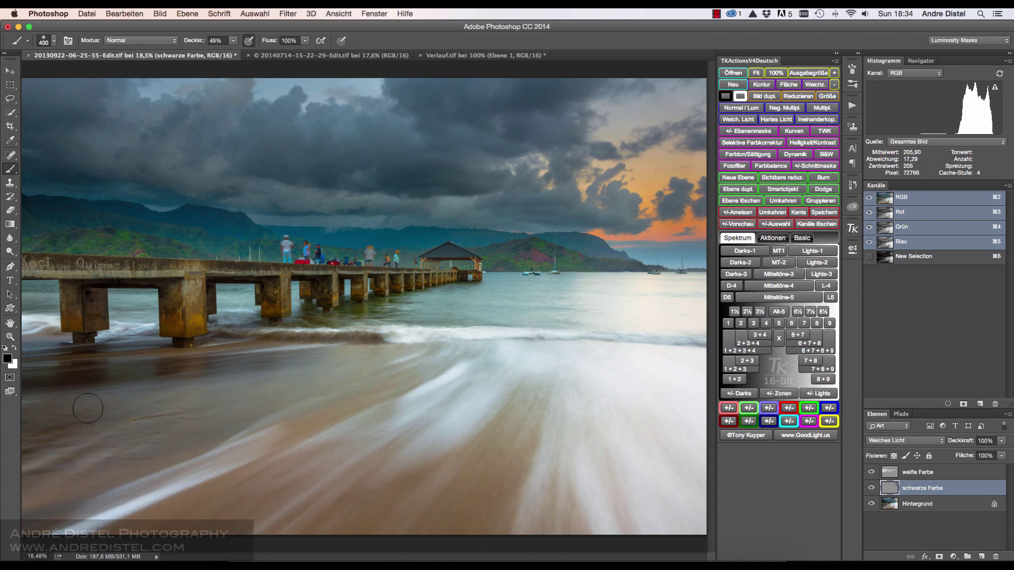
mouse_move(548, 404)
mouse_down()
mouse_move(536, 471)
mouse_move(618, 403)
mouse_move(642, 518)
mouse_move(672, 489)
mouse_move(627, 344)
mouse_move(606, 355)
mouse_move(649, 308)
mouse_move(592, 299)
mouse_up()
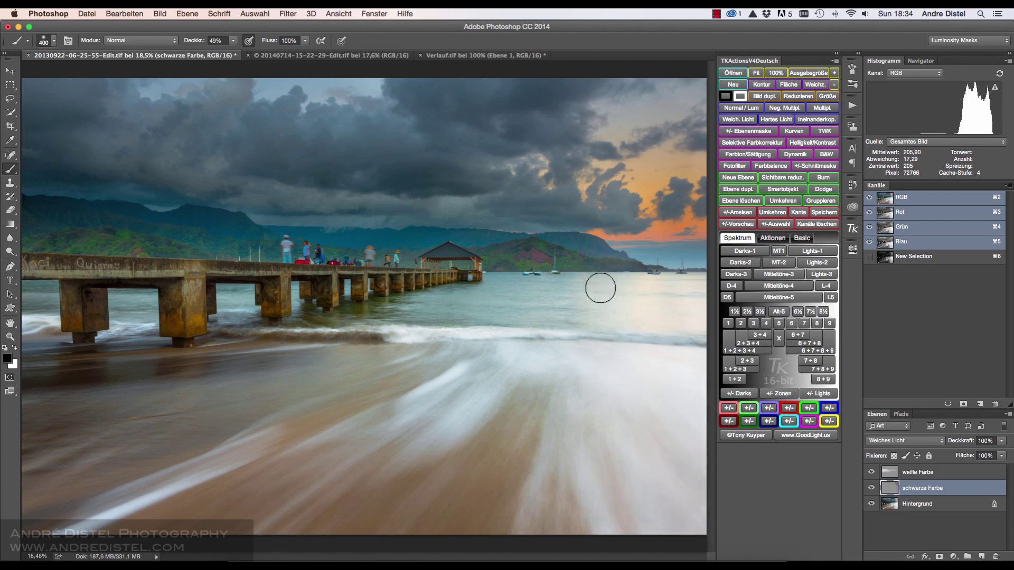
drag(562, 383, 540, 307)
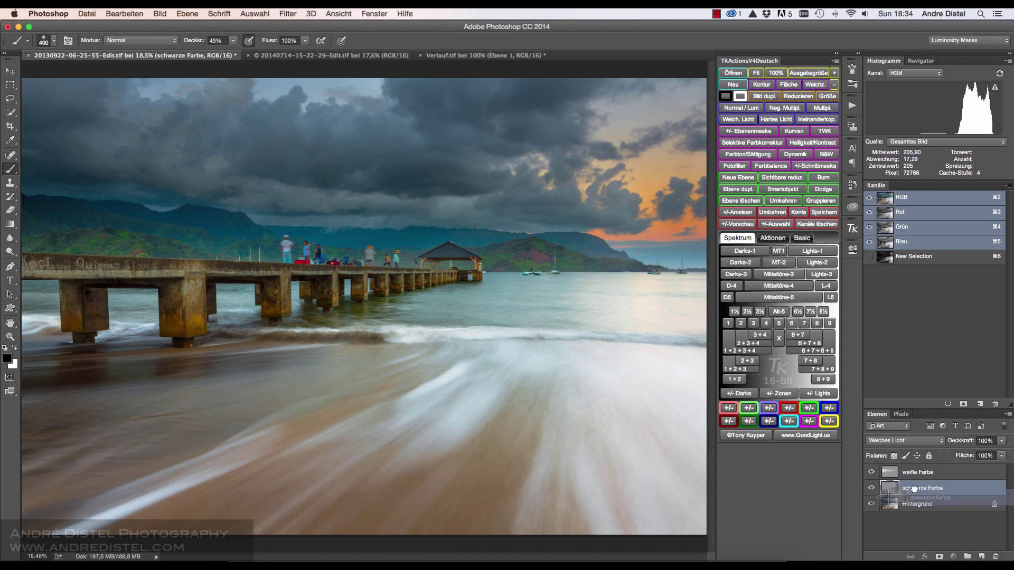
- Trash the schwarze Farbe and weiße Farbe layers, leaving only Hintergrund
drag(892, 489, 992, 551)
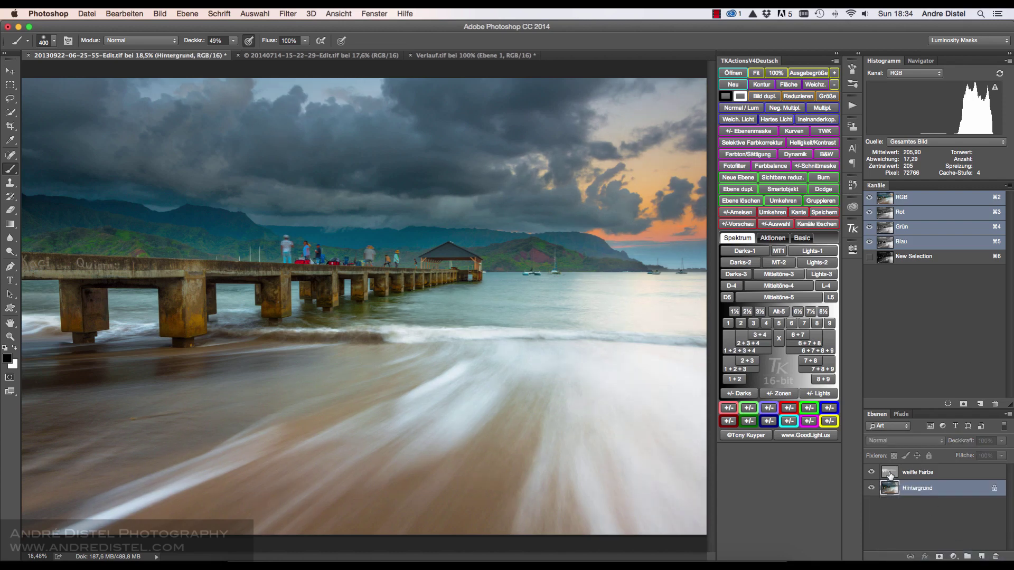
mouse_move(910, 472)
mouse_down()
mouse_move(967, 515)
mouse_move(995, 557)
mouse_up()
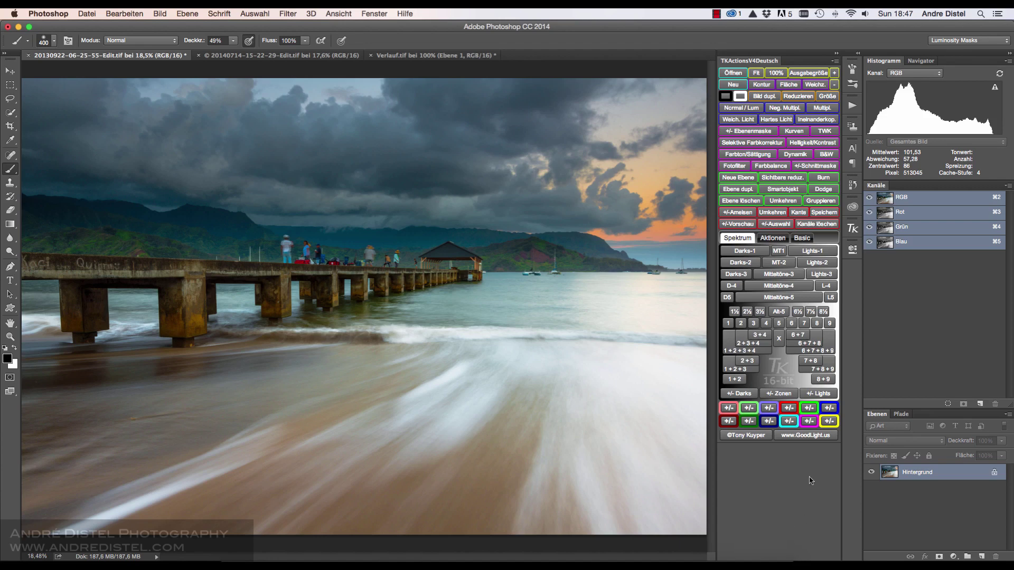
- Generate the Lights-1–5 and Darks-1–5 luminosity channels from the TK Spektrum panel
click(815, 400)
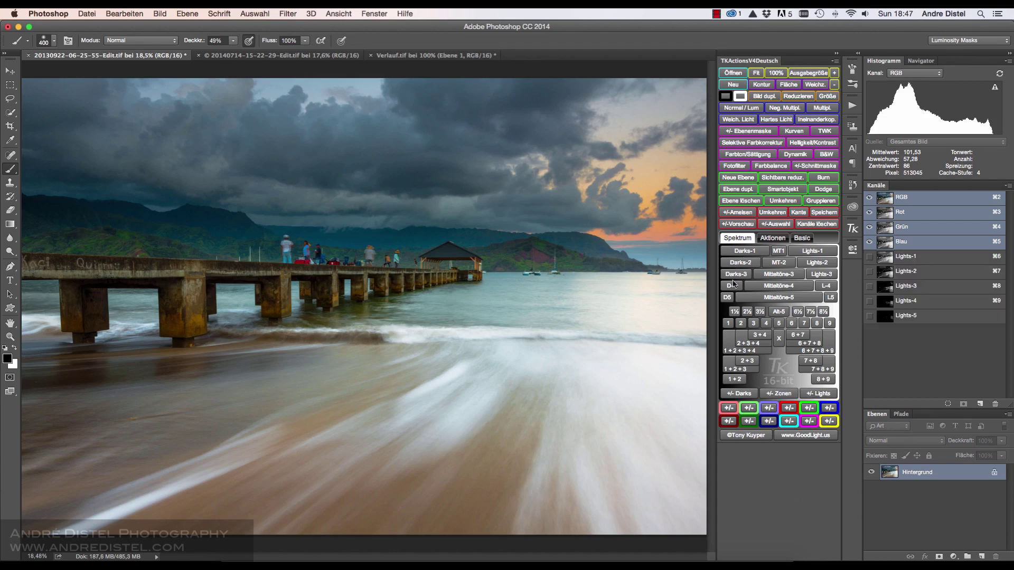
click(737, 395)
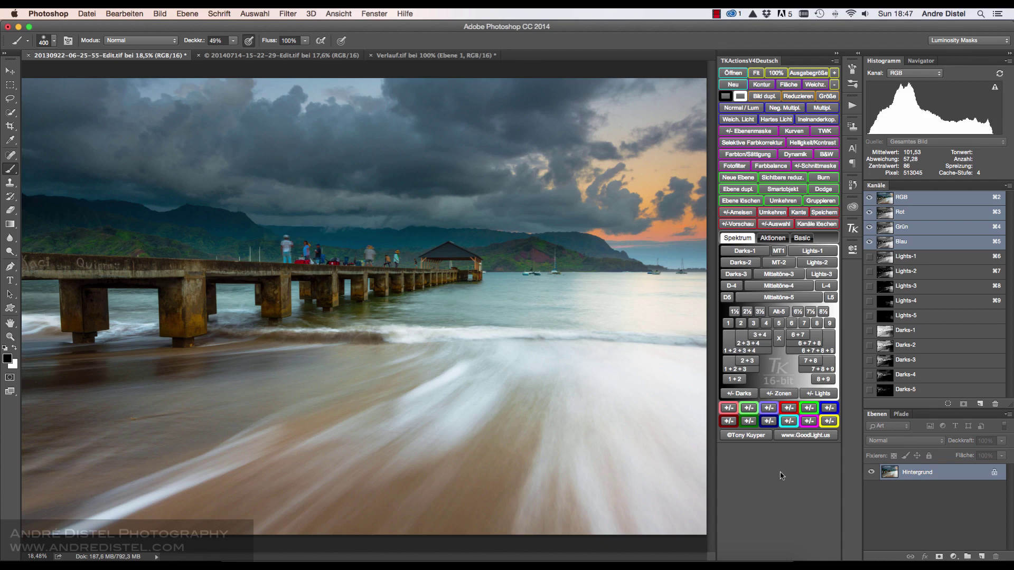
- Preview the Lights channels, then add a Kurven 1 curves layer masked by the Lights-2 selection
click(927, 259)
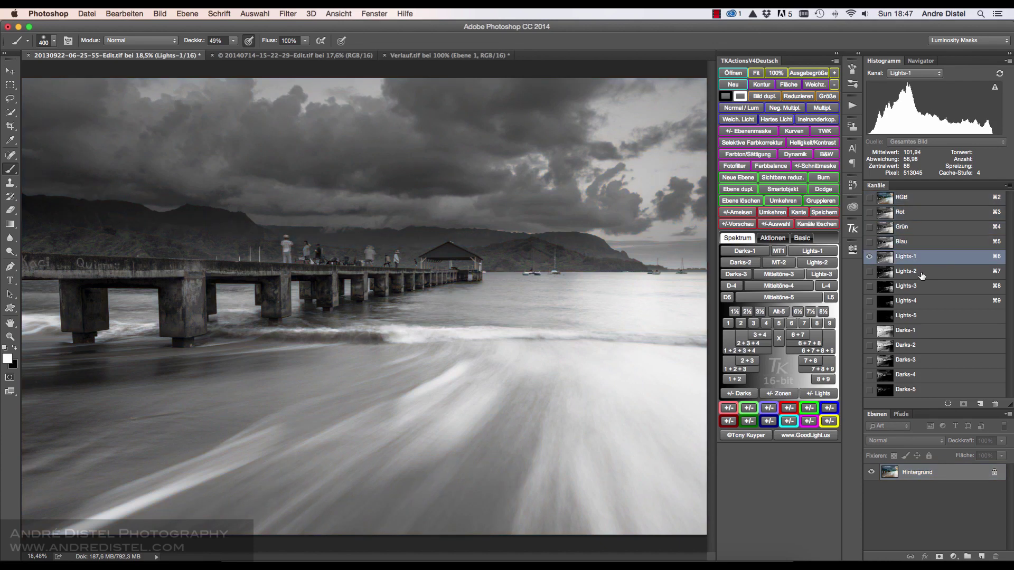
click(921, 272)
click(919, 288)
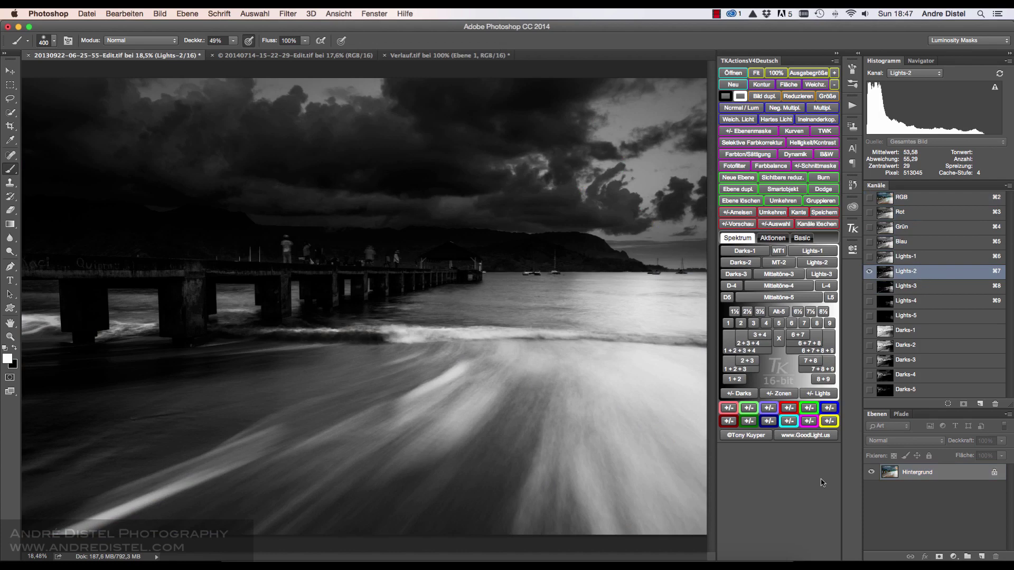
key(ctrl+alt+2)
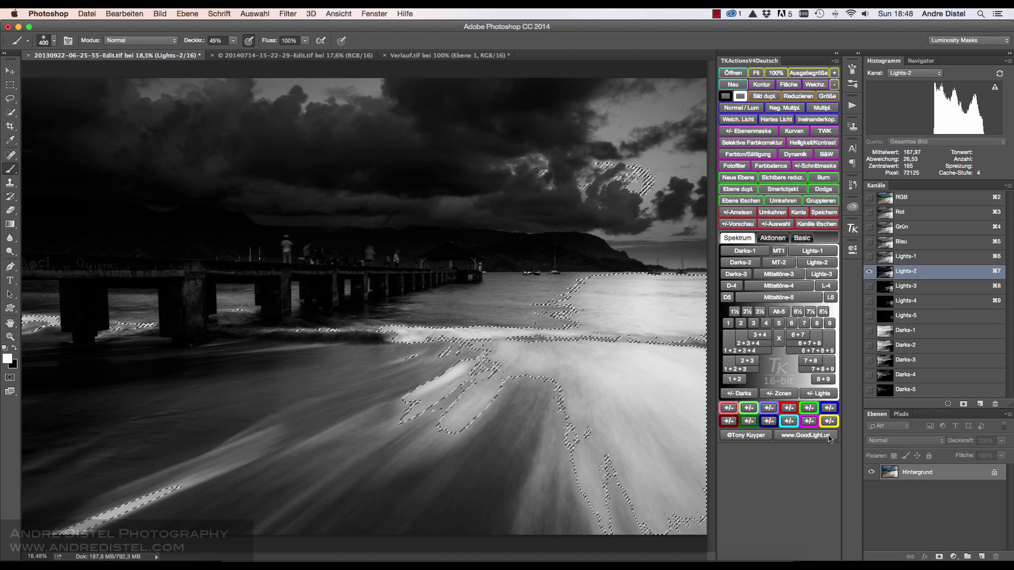
click(795, 132)
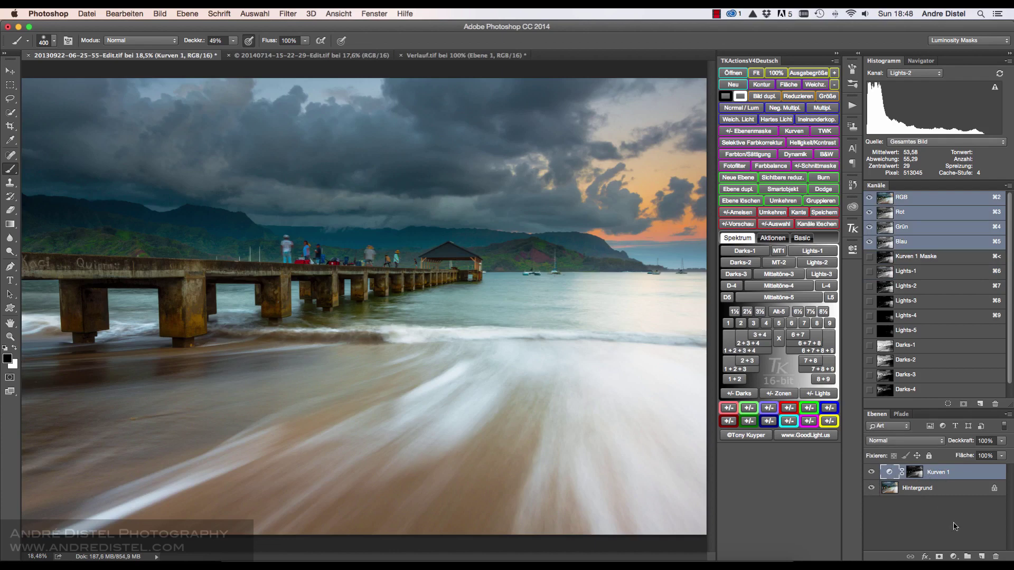
- Group Kurven 1 into a new group named 'Kontrollierende Maske' and target its layer mask
alt+click(966, 557)
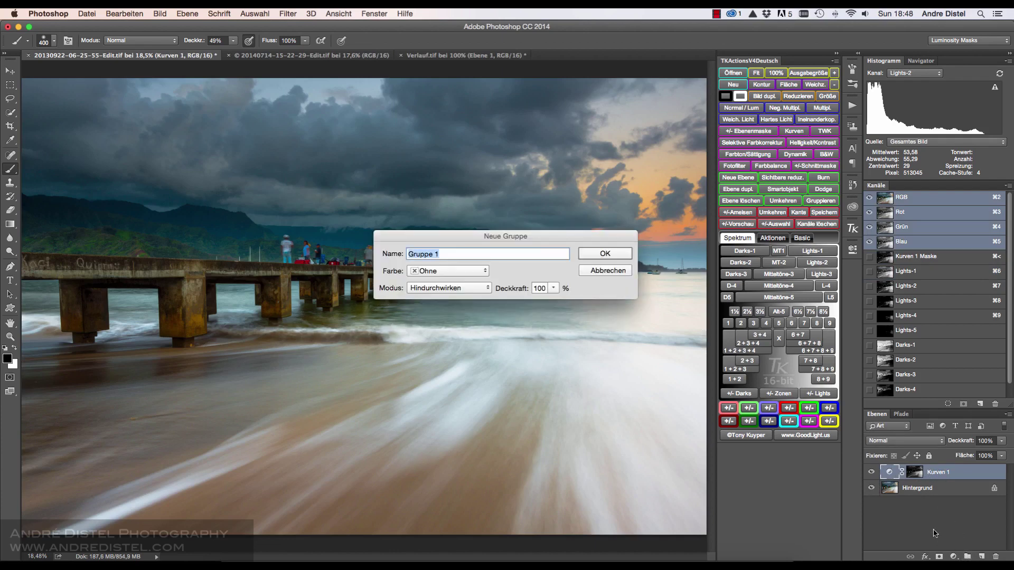
text(Kon)
text(trollierende M)
text(aske)
key(Return)
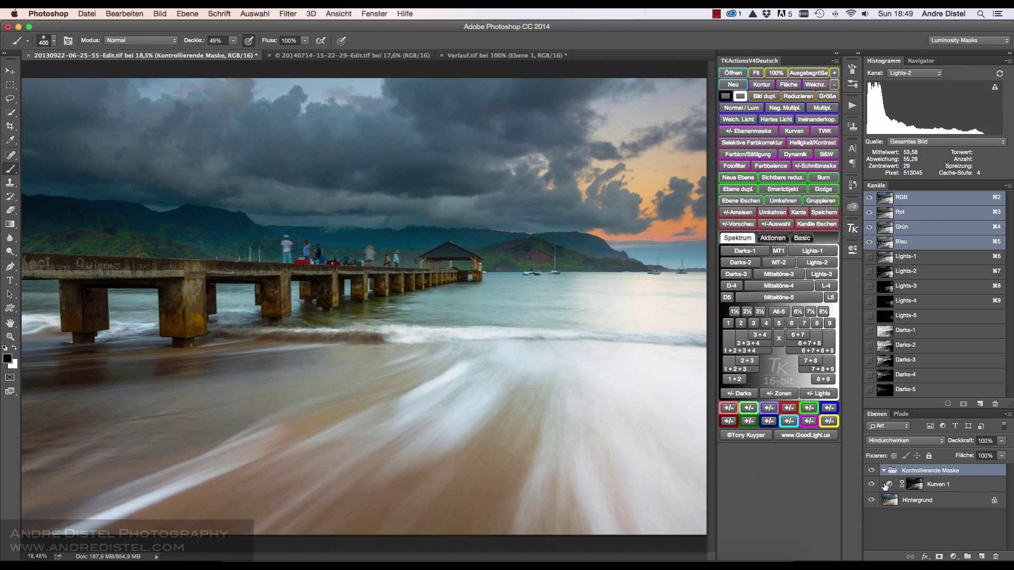
click(903, 479)
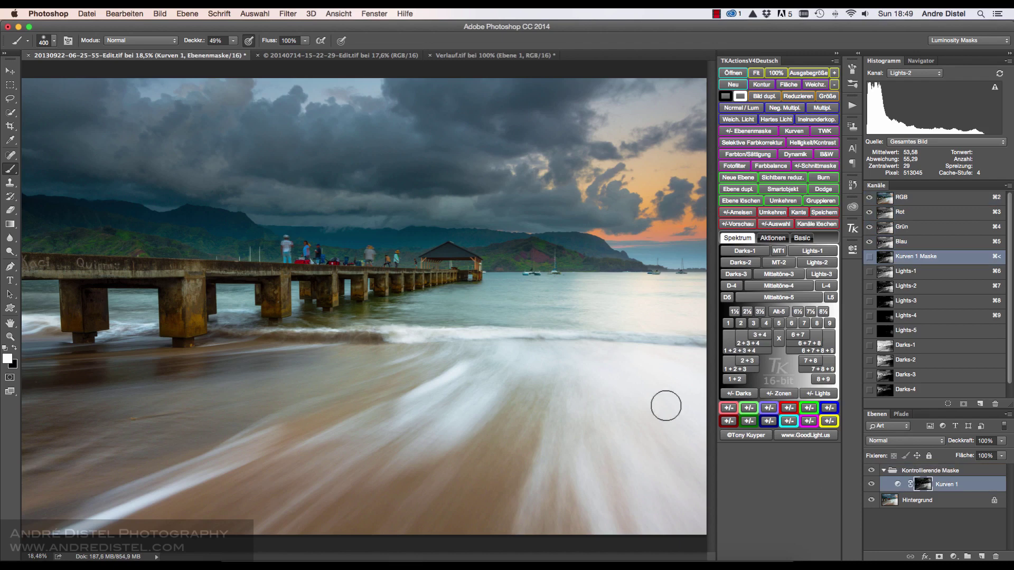
double_click(896, 485)
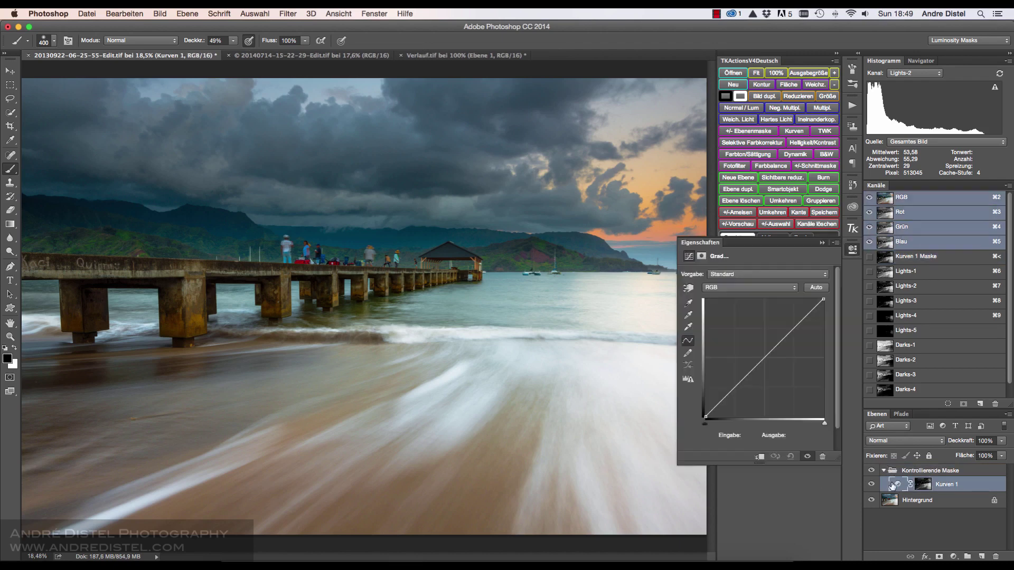
mouse_move(766, 360)
mouse_down()
mouse_move(789, 370)
mouse_move(758, 348)
mouse_move(785, 364)
mouse_move(784, 428)
mouse_up()
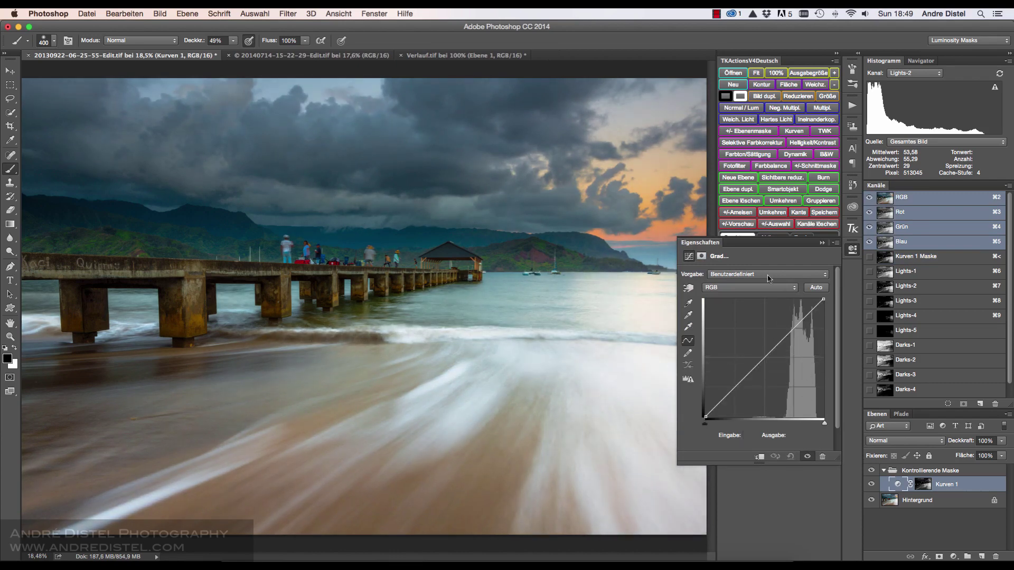
click(852, 250)
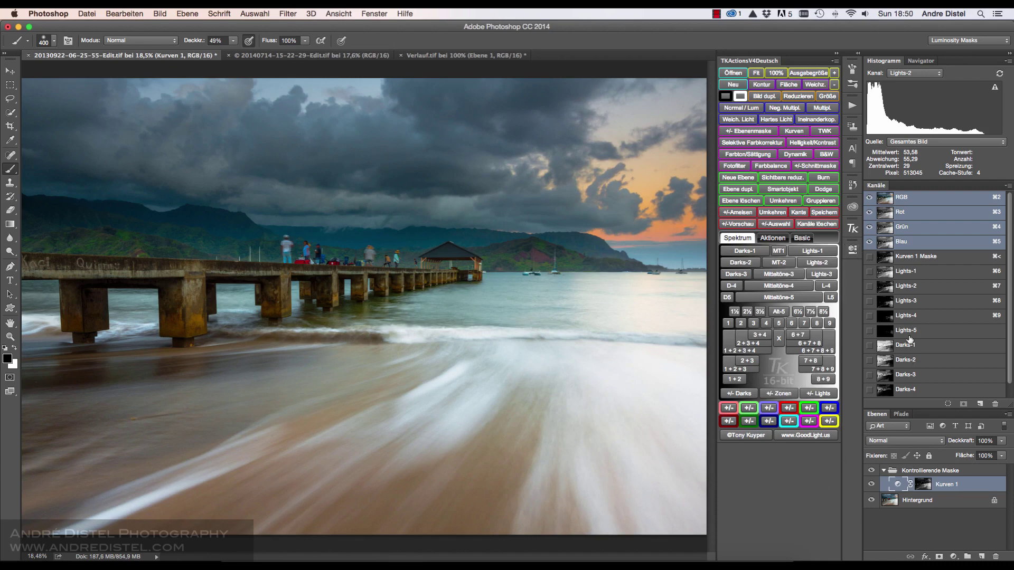
click(900, 470)
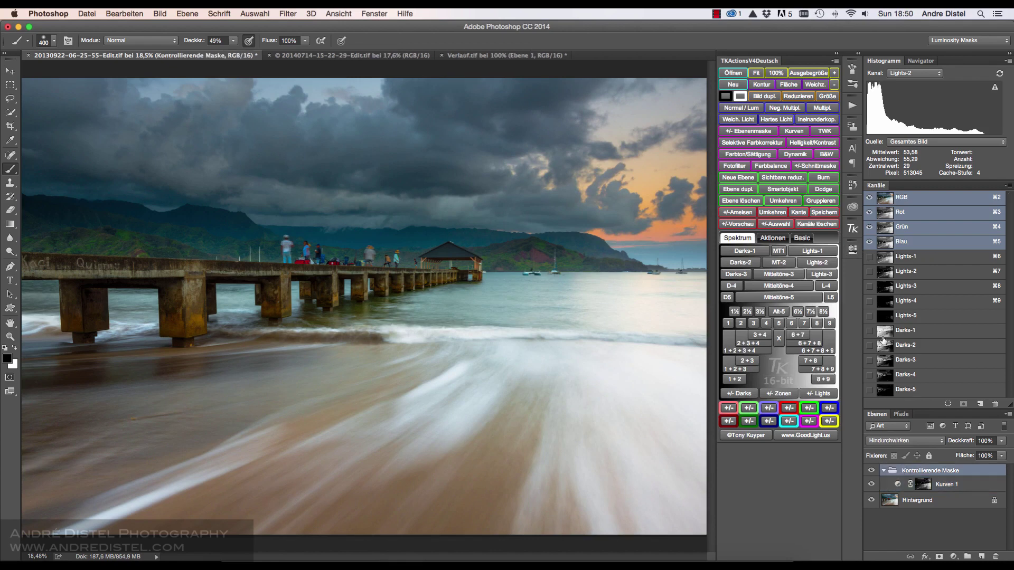
- Give the Kontrollierende Maske group a Darks-2 luminosity mask and reopen Kurven 1's Curves settings
click(885, 350)
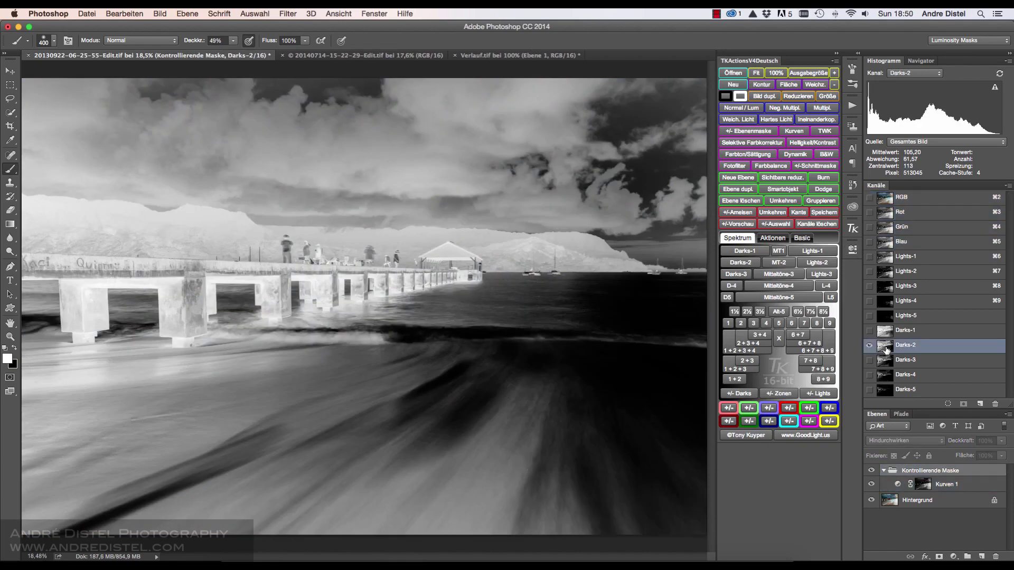
super+click(887, 351)
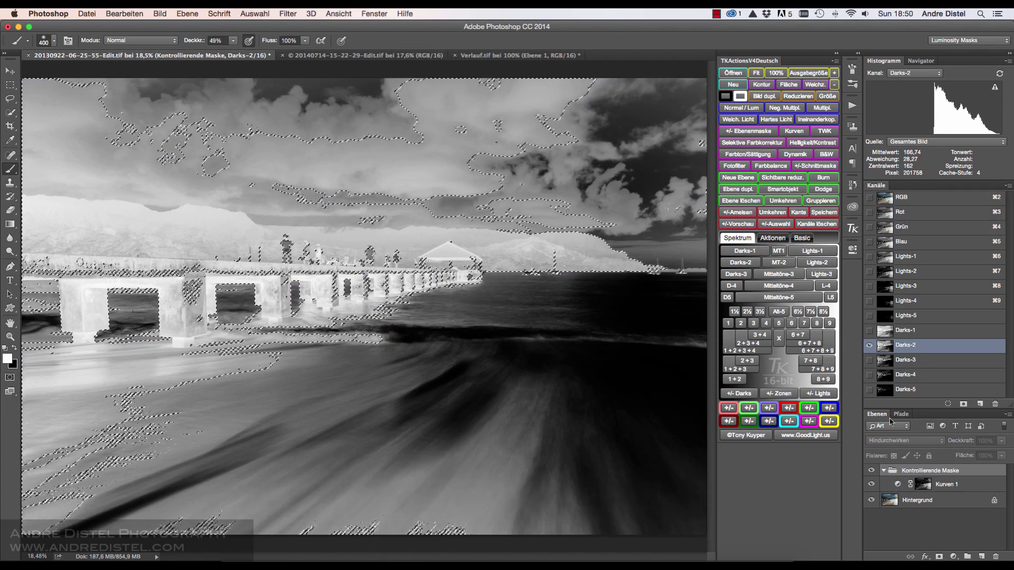
click(919, 470)
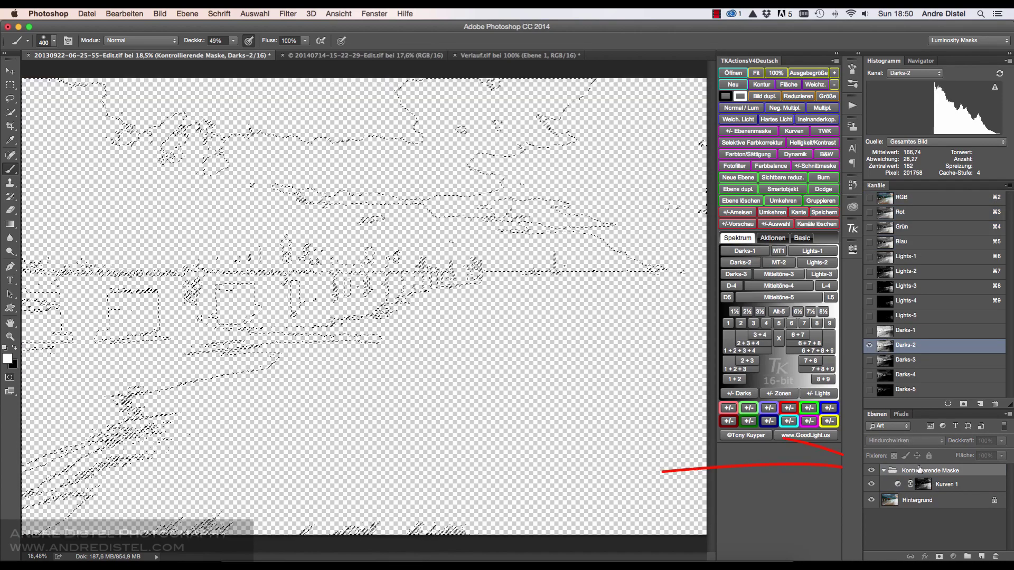
click(939, 556)
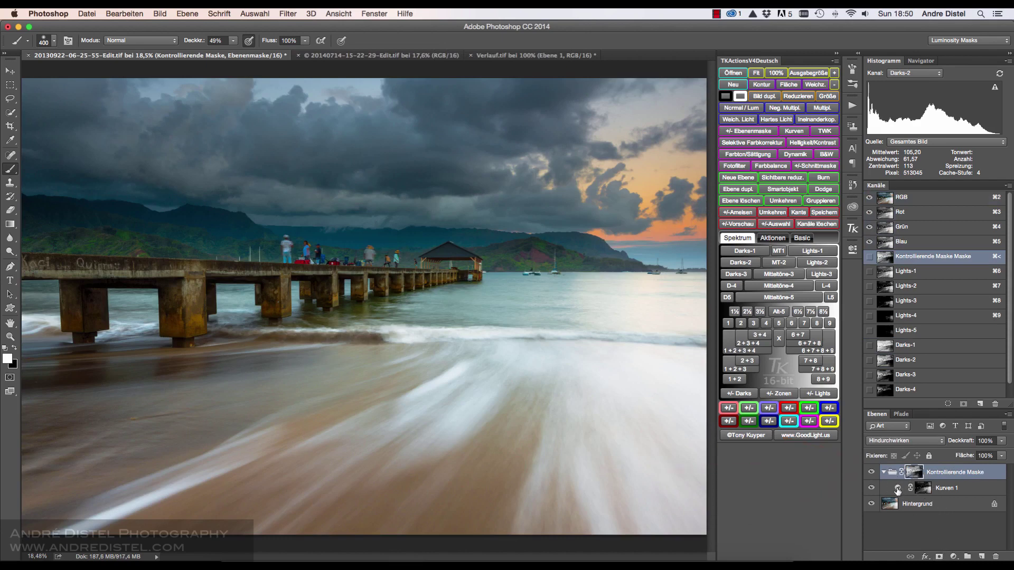
double_click(897, 490)
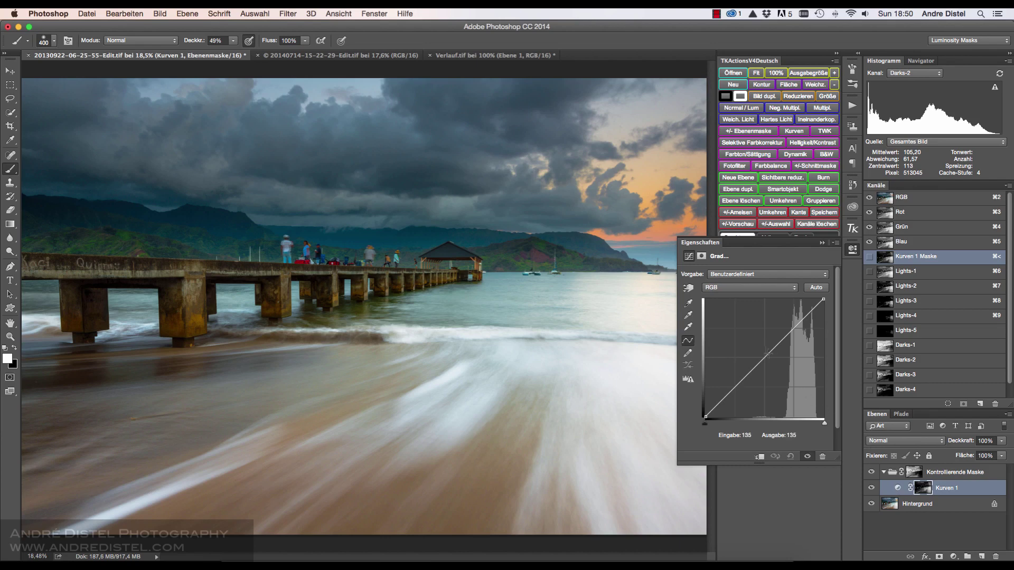
- Lower Kurven 1's curve white point to output 24 and close the Properties panel
mouse_move(802, 320)
mouse_down()
mouse_move(802, 376)
mouse_move(774, 353)
mouse_move(809, 367)
mouse_move(781, 358)
mouse_move(794, 430)
mouse_up()
mouse_move(823, 300)
mouse_down()
mouse_move(838, 344)
mouse_move(836, 420)
mouse_up()
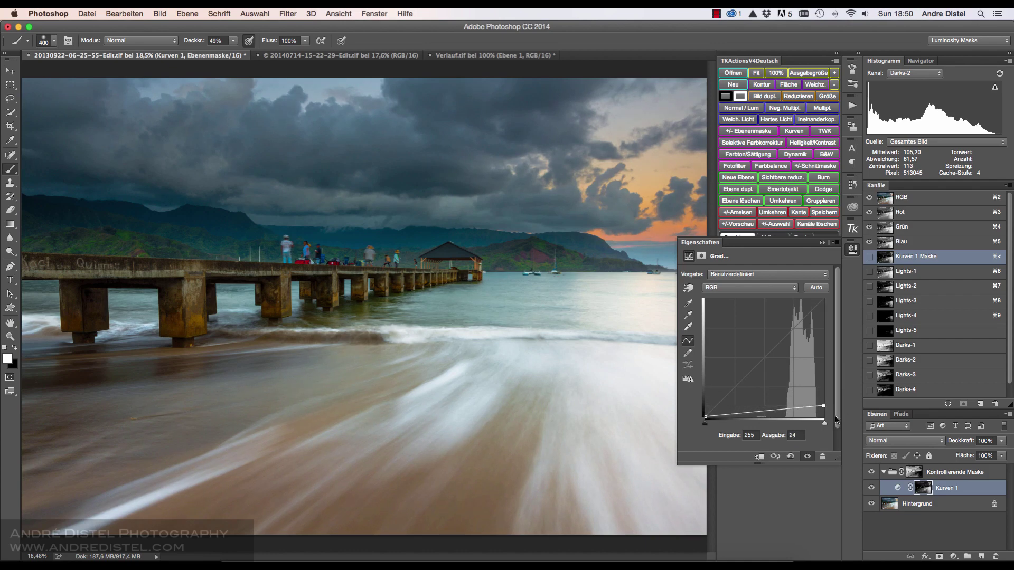
click(853, 252)
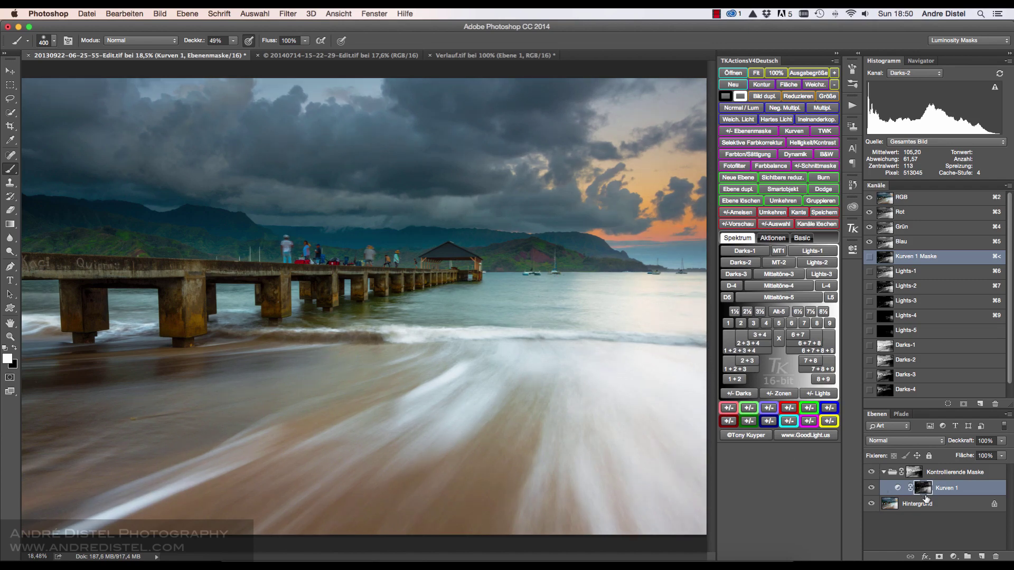
- Delete the Kurven 1 and Kontrollierende Maske group layer masks with Ebenenmaske löschen
right_click(949, 489)
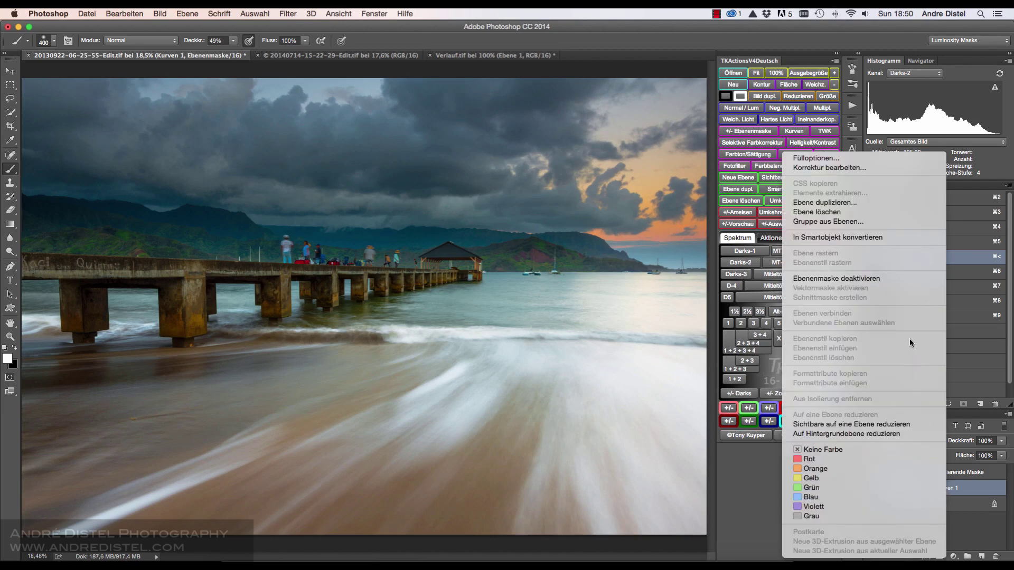
click(964, 478)
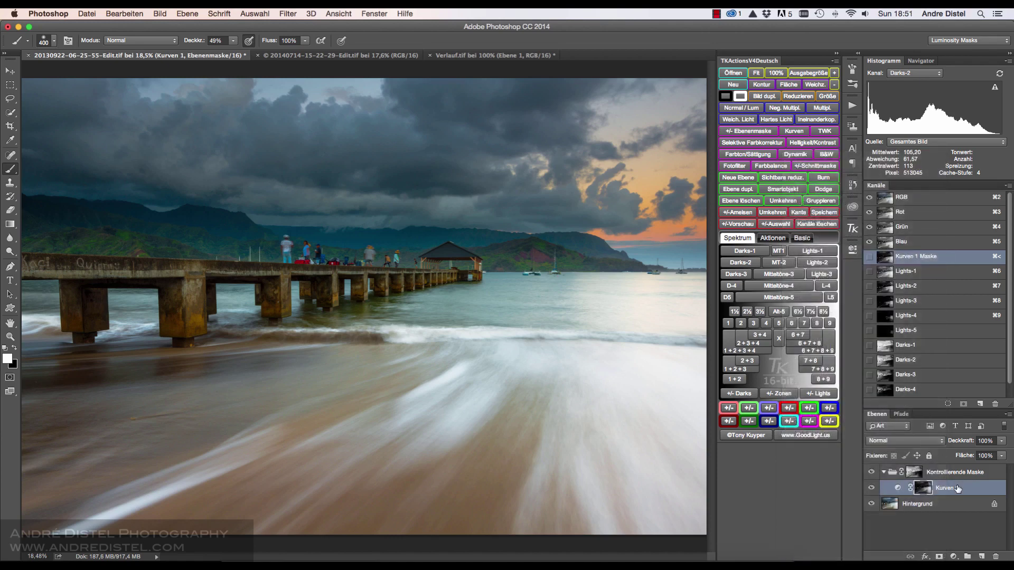
right_click(924, 489)
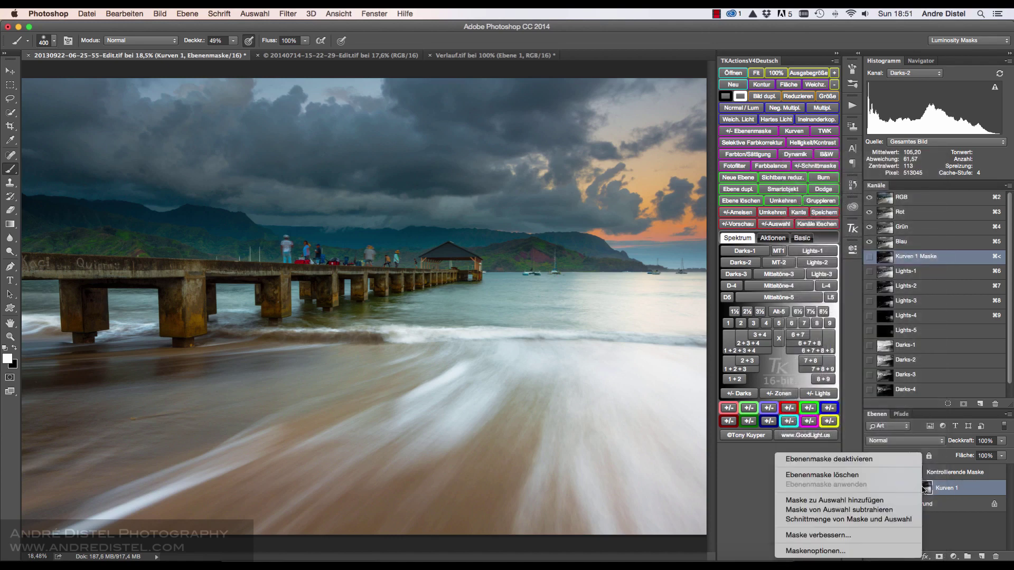
click(882, 475)
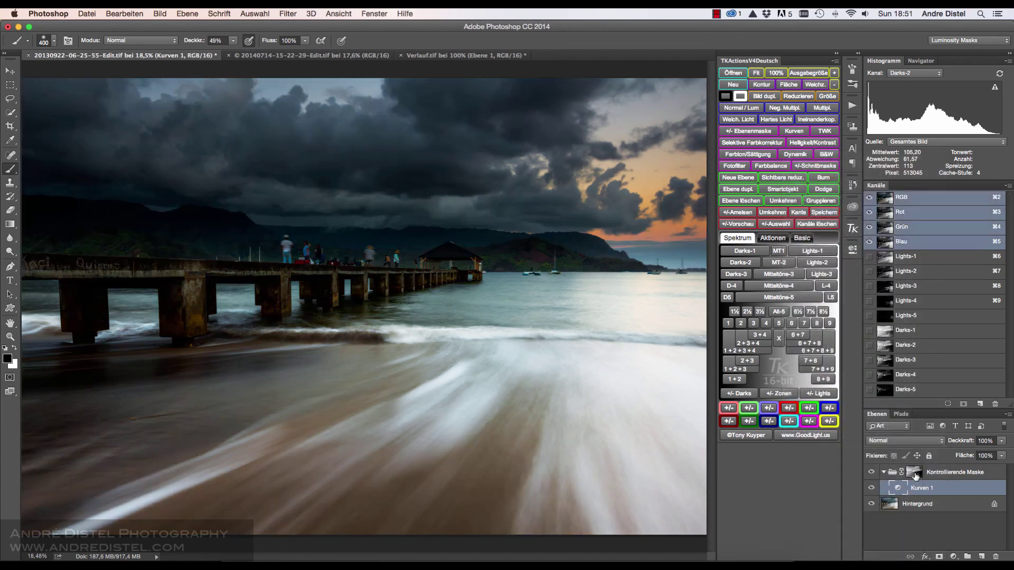
click(915, 473)
right_click(916, 475)
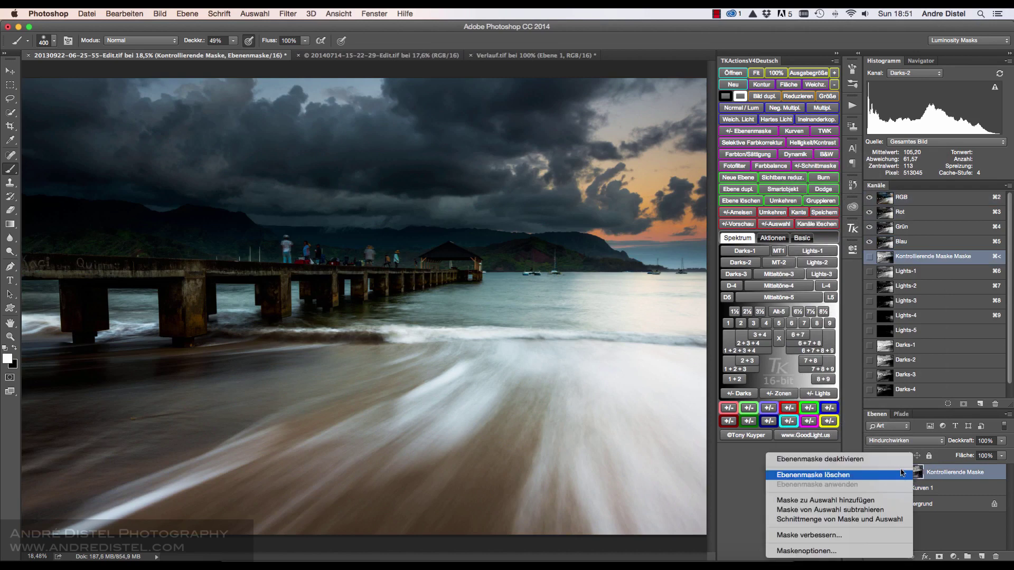
click(866, 477)
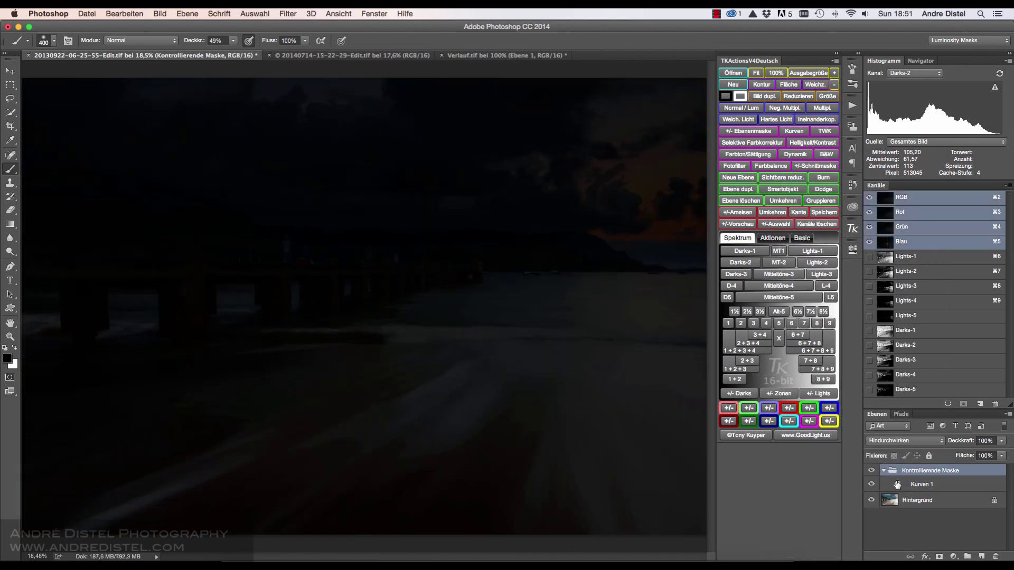
- Mask the Kontrollierende Maske group with the Darks-1 luminosity selection
click(888, 336)
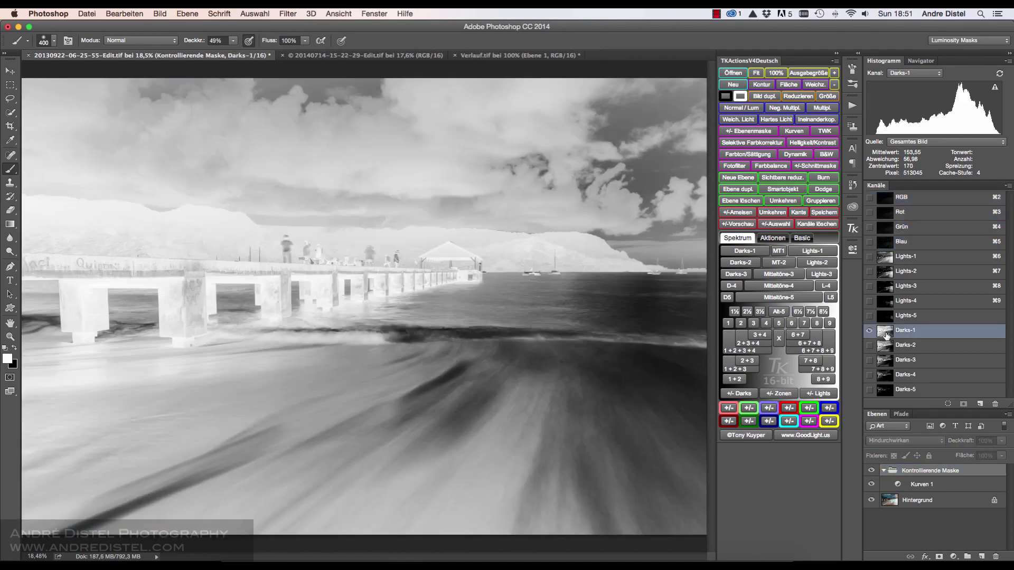
ctrl+click(884, 332)
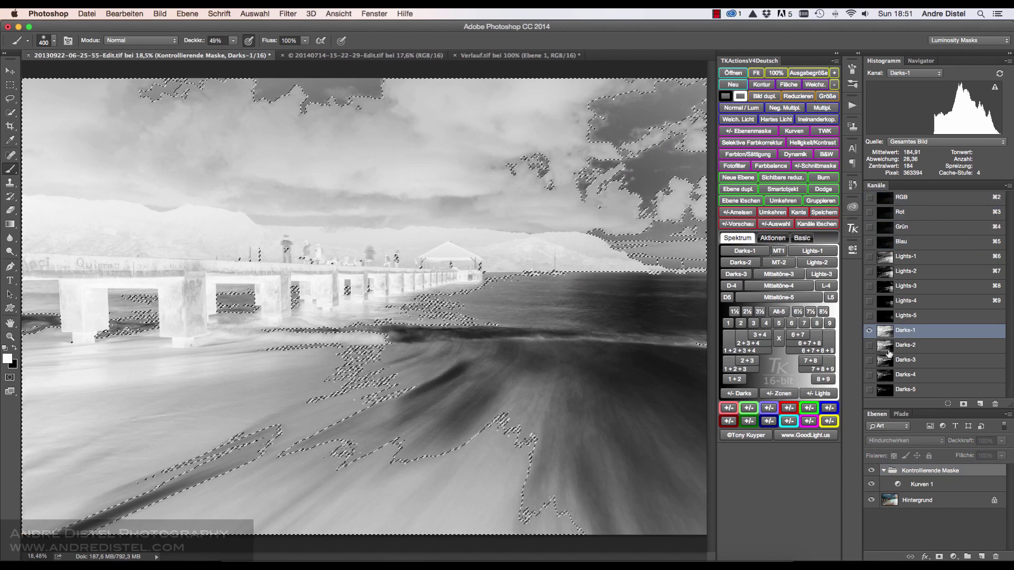
click(939, 557)
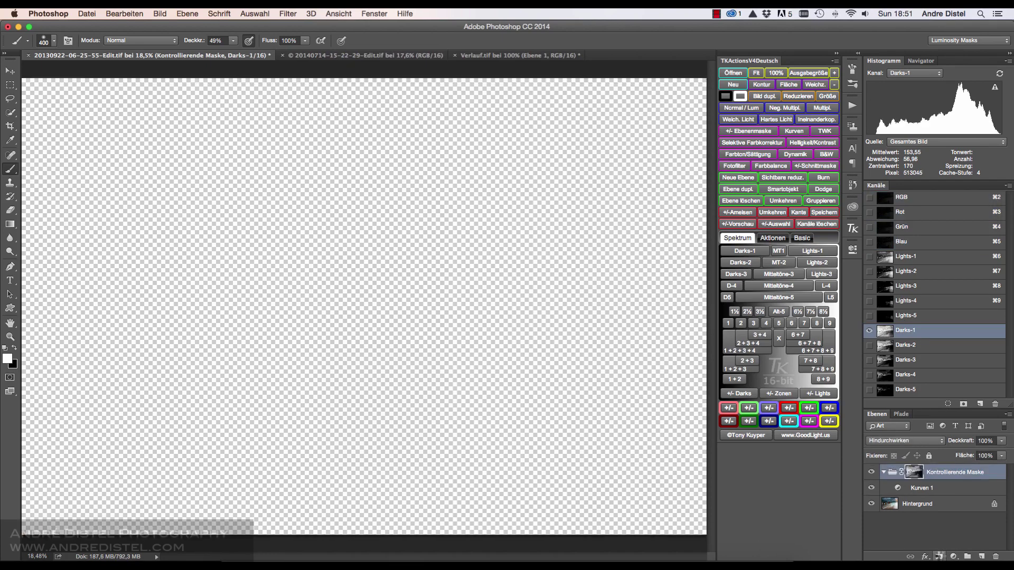
click(896, 475)
- Mask Kurven 1 with the Lights-1 selection and reopen its Curves settings
click(894, 494)
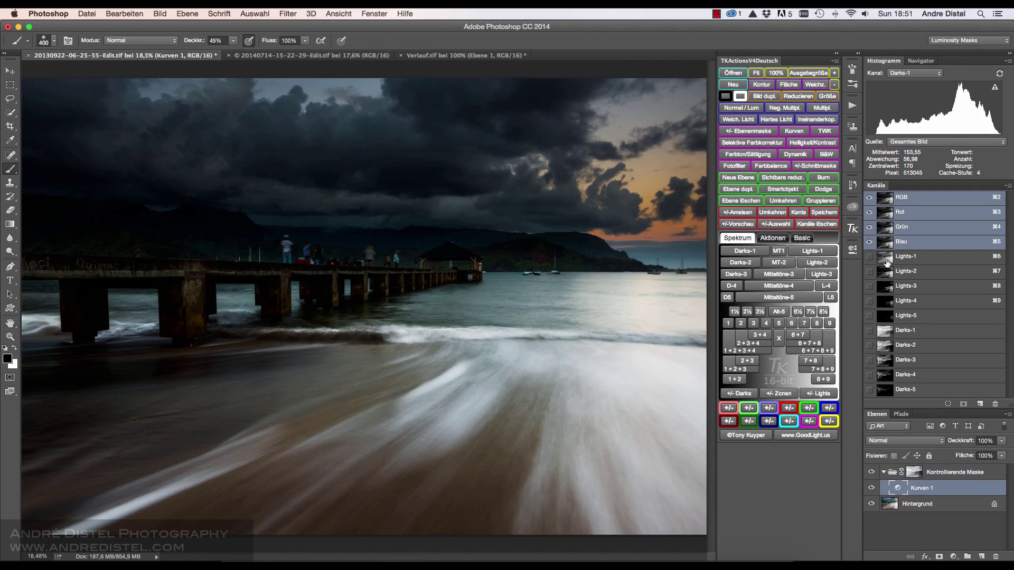
ctrl+click(884, 259)
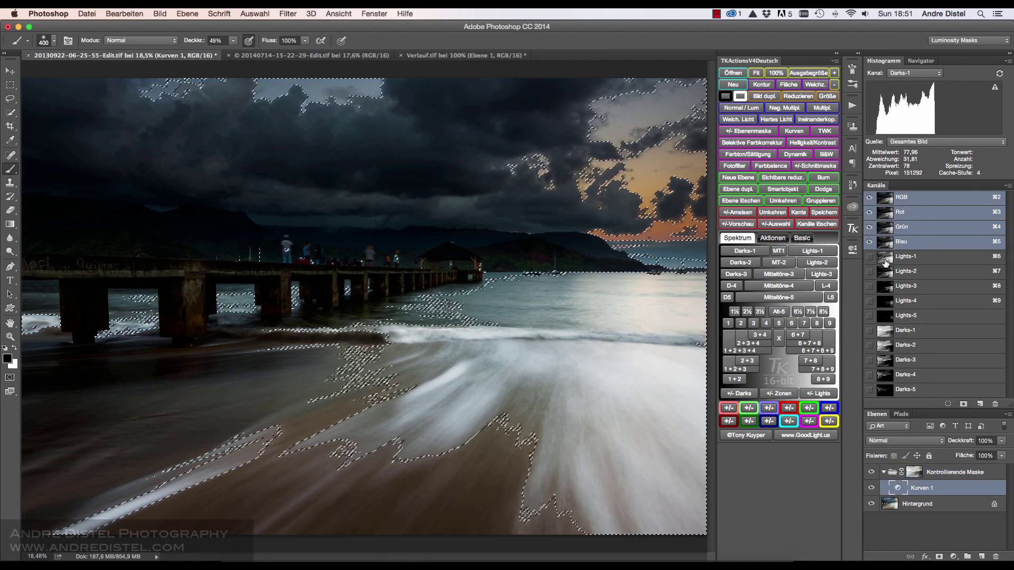
click(939, 557)
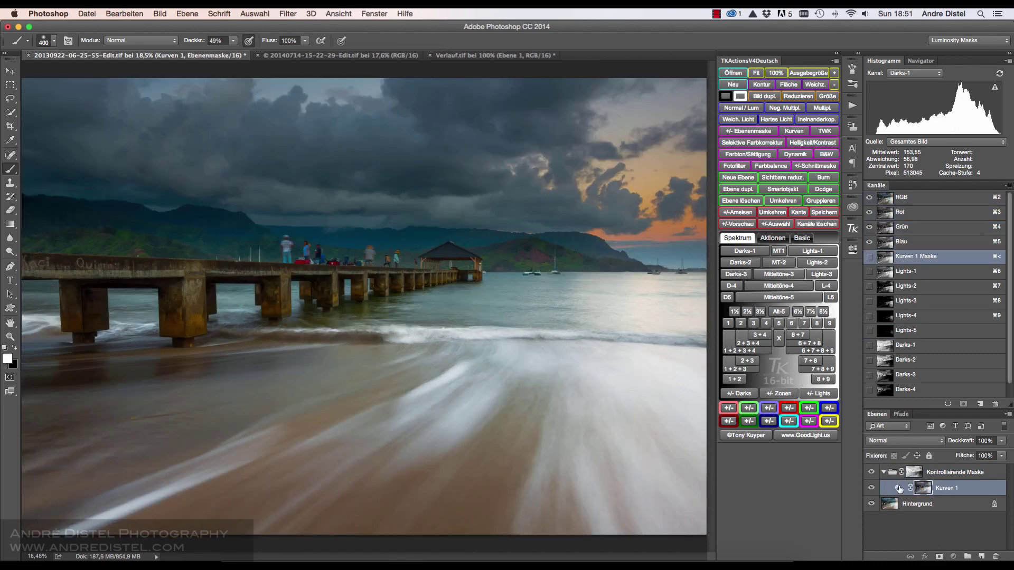
double_click(899, 488)
- Reset the Kurven 1 white point to 255 and pull an upper-tone point down to about 114
drag(824, 407, 824, 299)
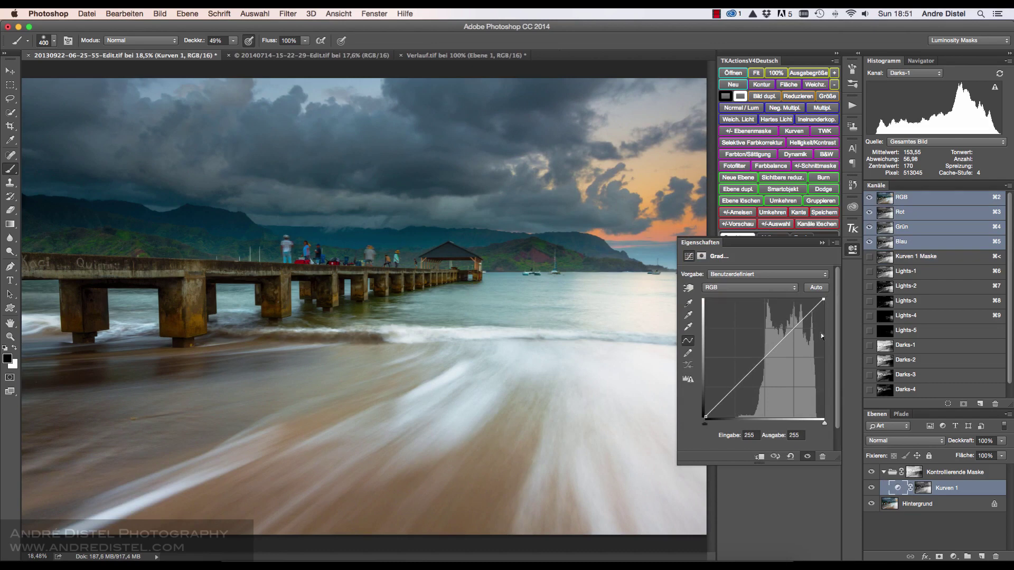
drag(766, 355, 784, 361)
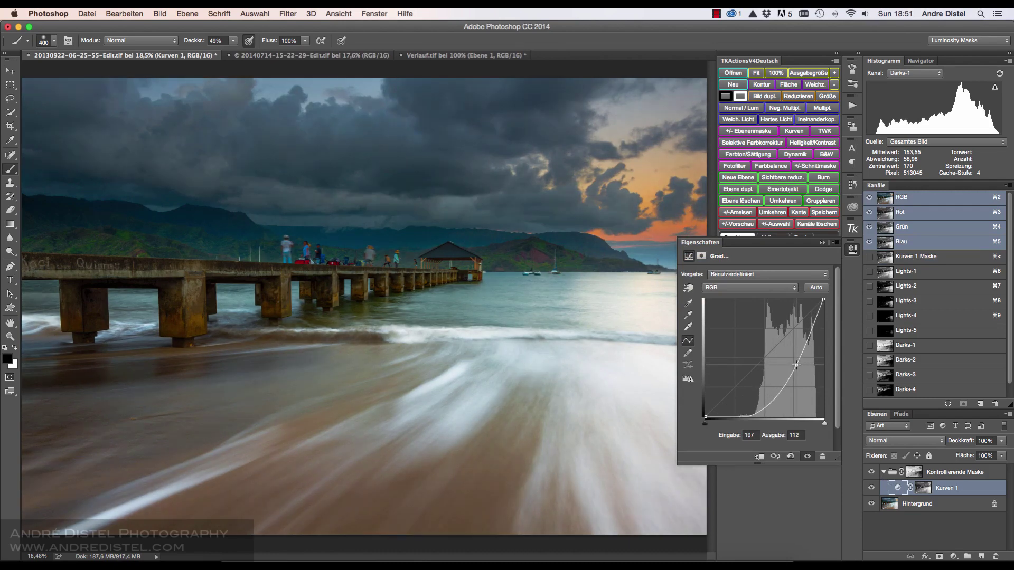
drag(784, 360, 796, 364)
click(852, 250)
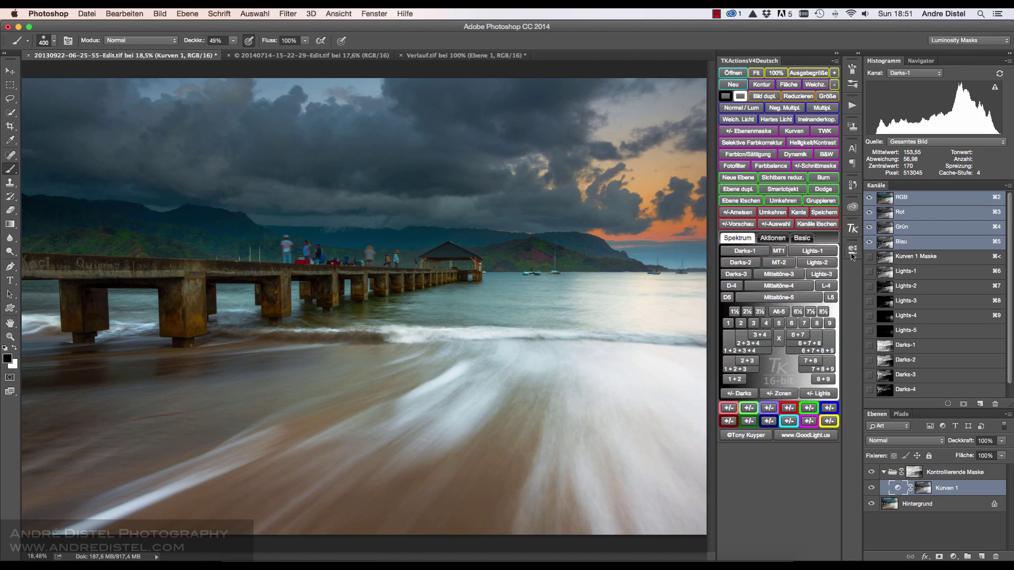
- Paint black at 49% opacity over the right-side sky on the Kontrollierende Maske group's mask
click(915, 474)
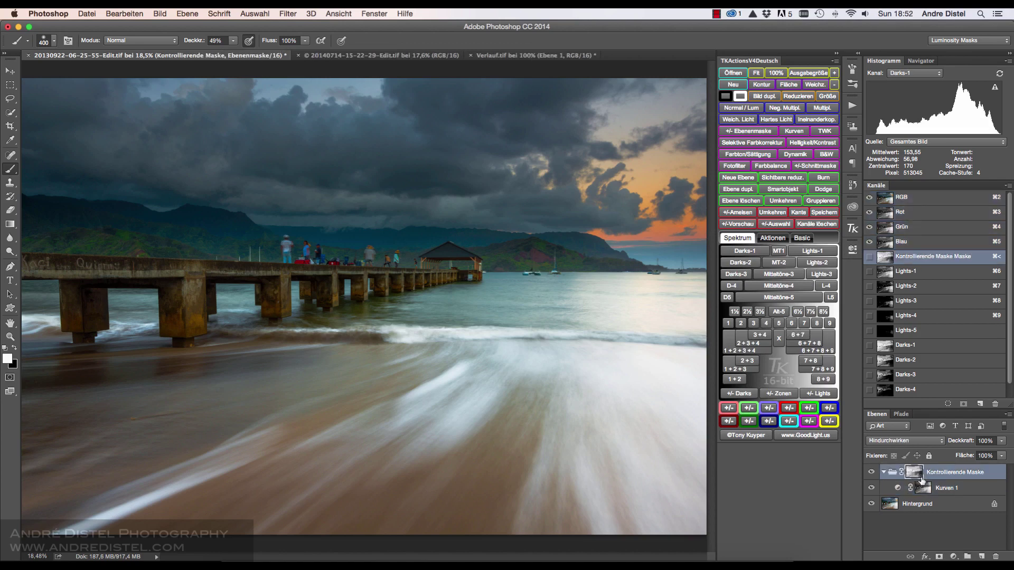
click(15, 349)
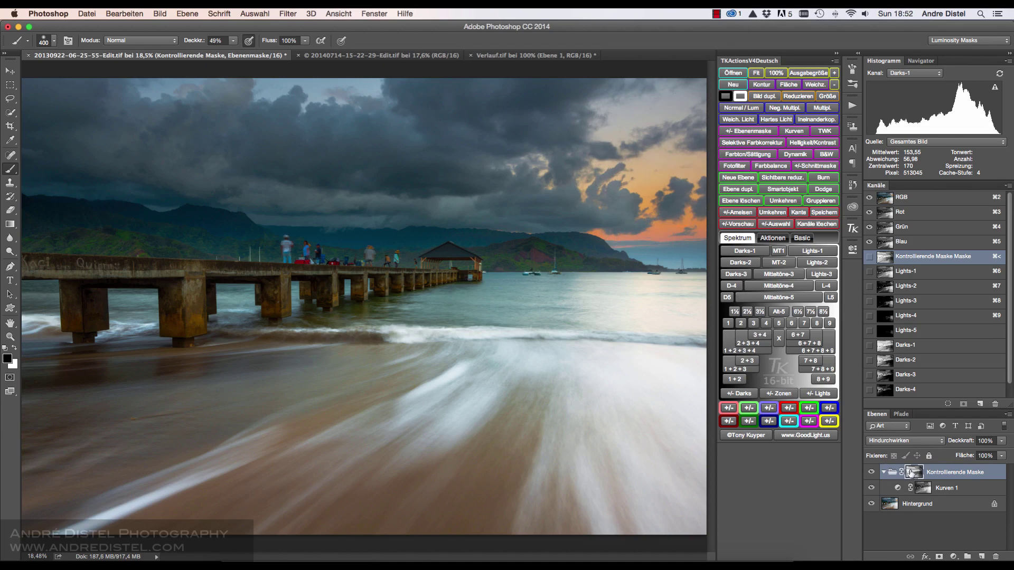
alt+click(913, 475)
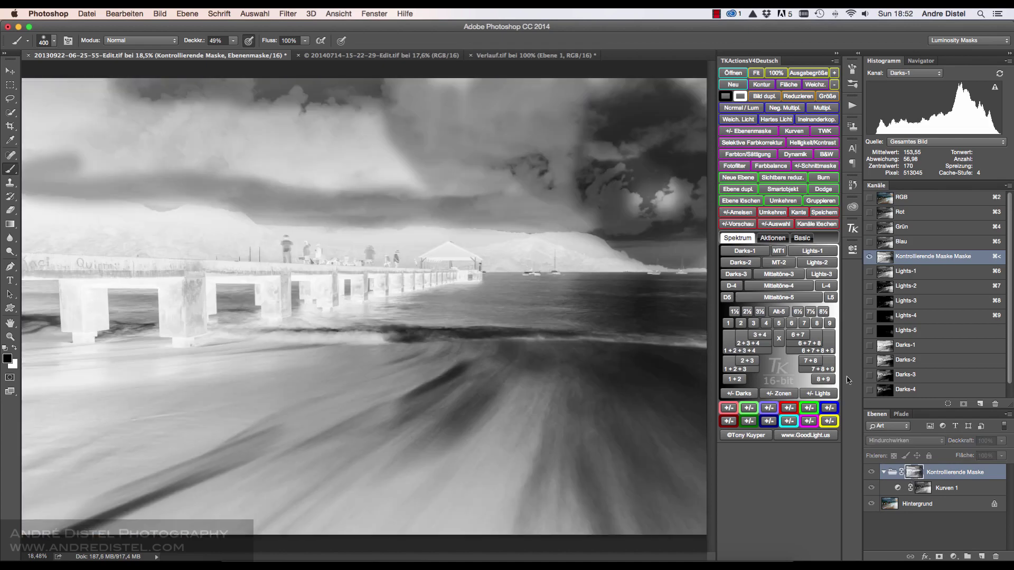
mouse_move(670, 196)
mouse_down()
mouse_move(660, 137)
mouse_move(685, 93)
mouse_up()
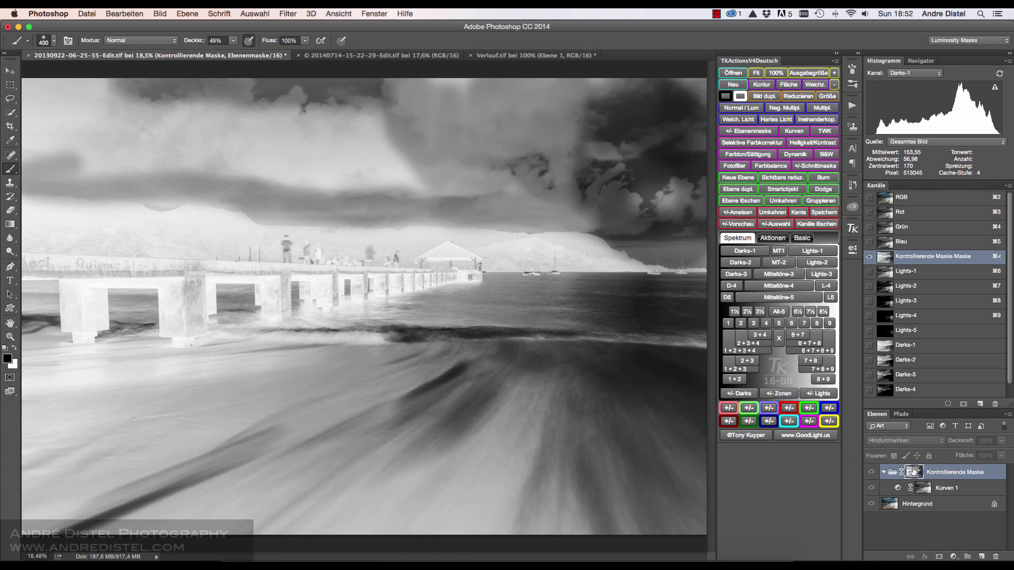
alt+click(908, 475)
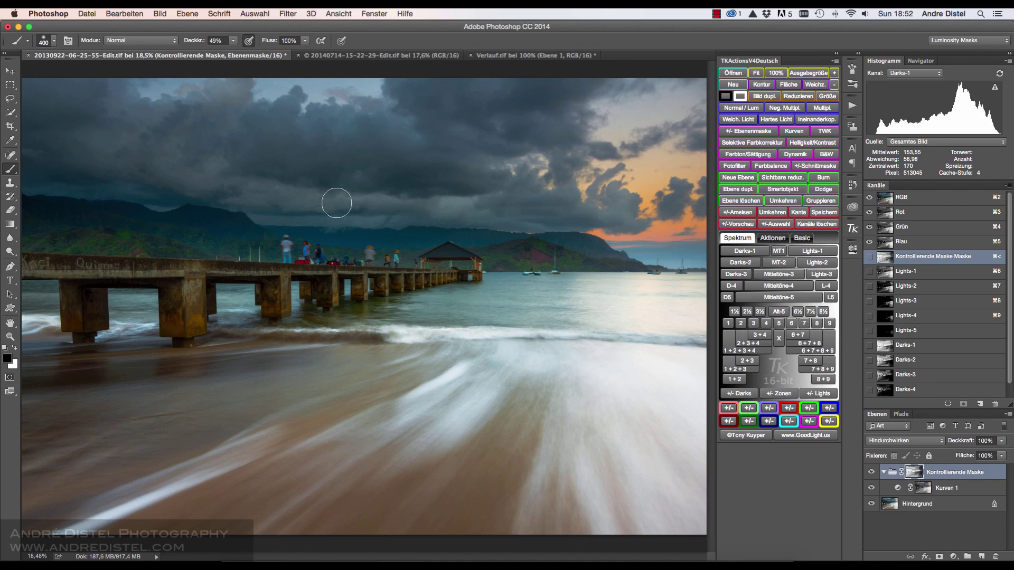
- Set the brush to 100% opacity and shrink it from 2840 px to 900 px
click(233, 41)
drag(235, 53, 309, 50)
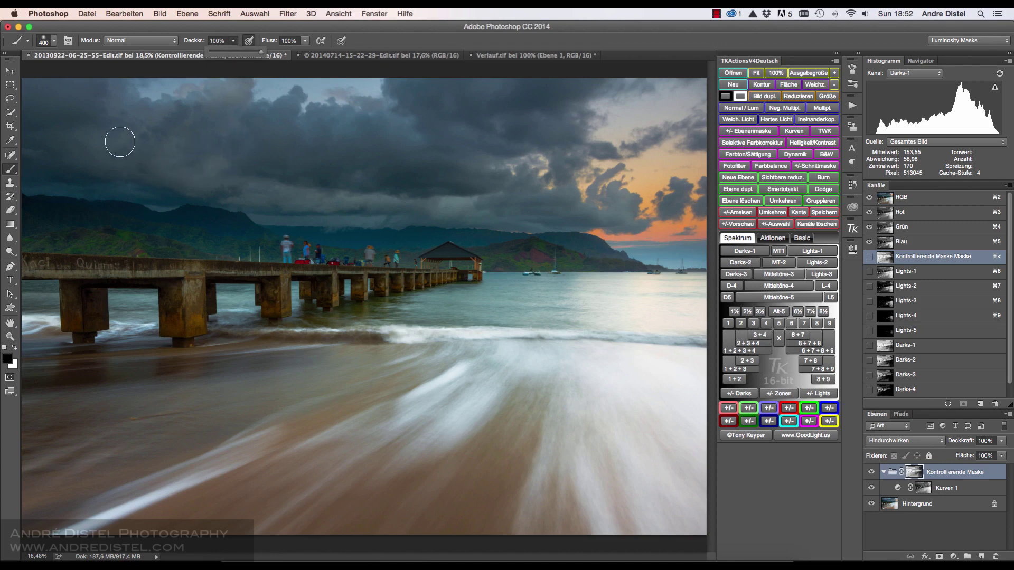
click(54, 42)
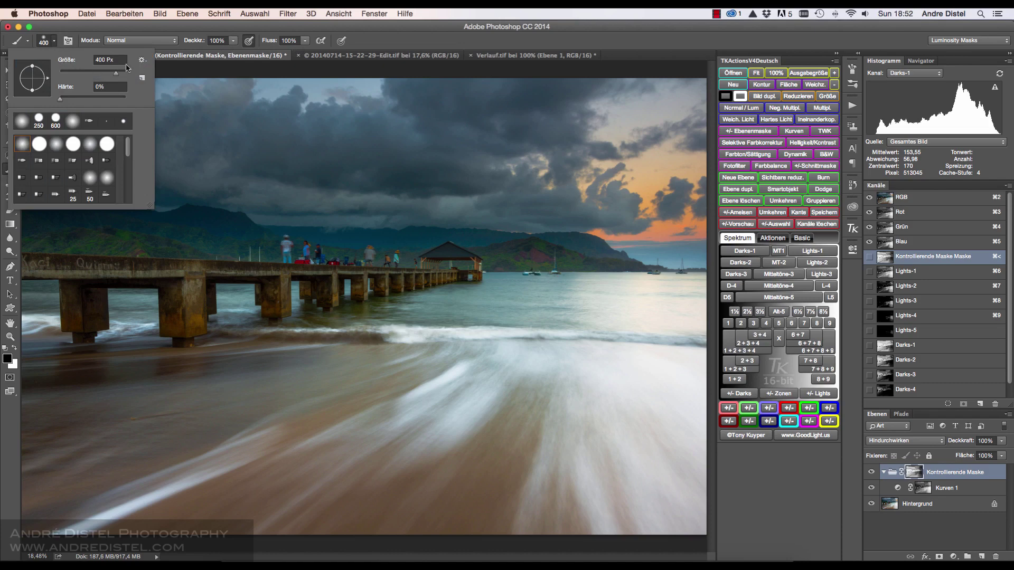
drag(120, 75, 124, 73)
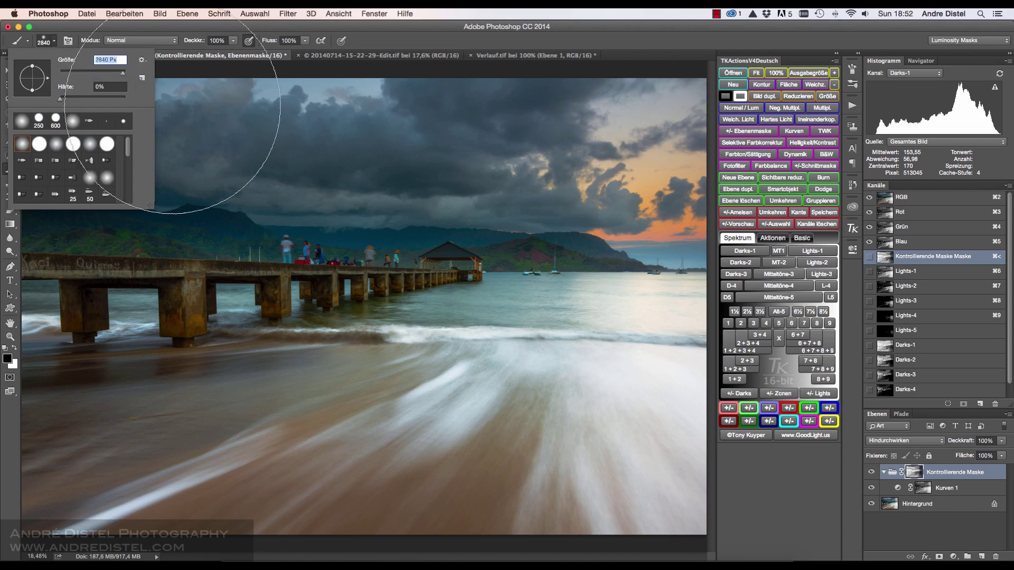
click(265, 154)
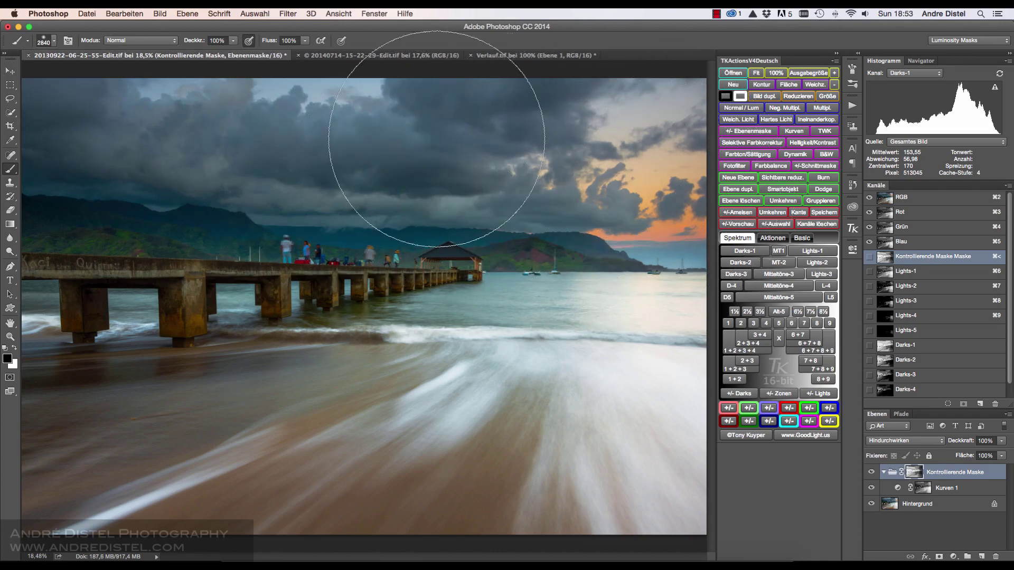
key(bracketleft)
key(bracketleft)
key(bracketleft)
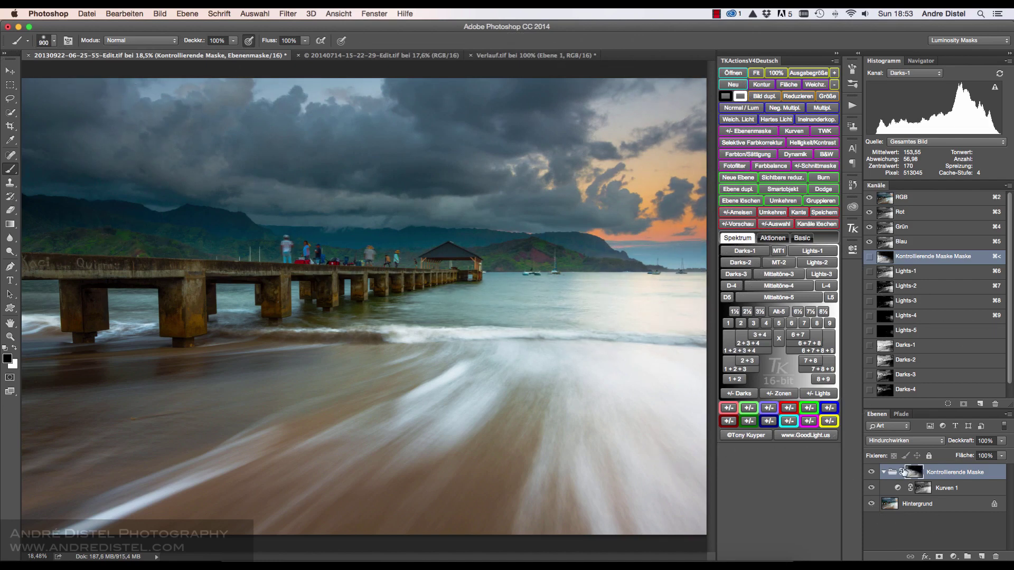
- Paint the upper-left sky black on the Kontrollierende Maske group's mask
alt+click(916, 475)
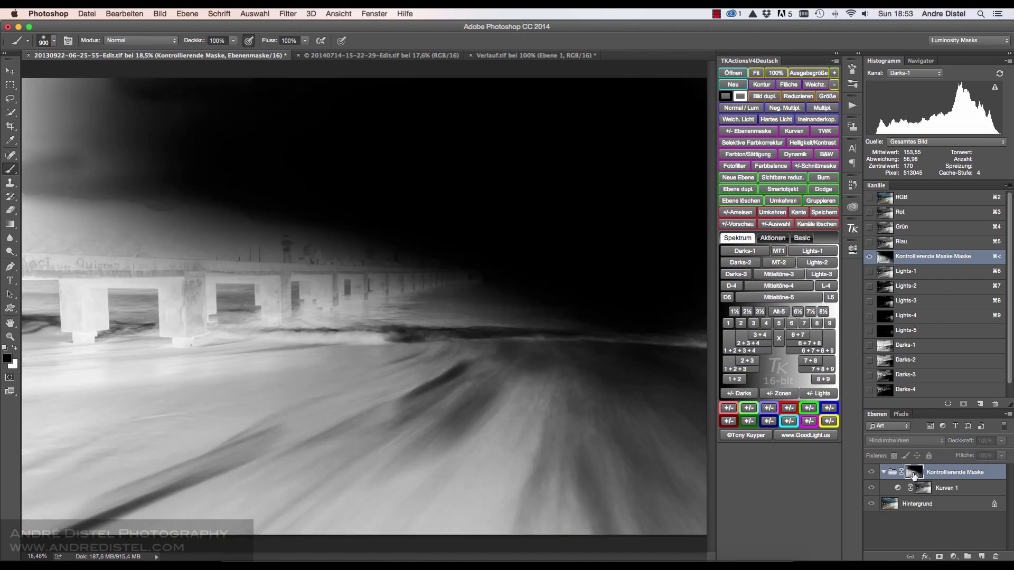
mouse_move(21, 114)
mouse_down()
mouse_move(41, 197)
mouse_move(74, 227)
mouse_move(369, 217)
mouse_up()
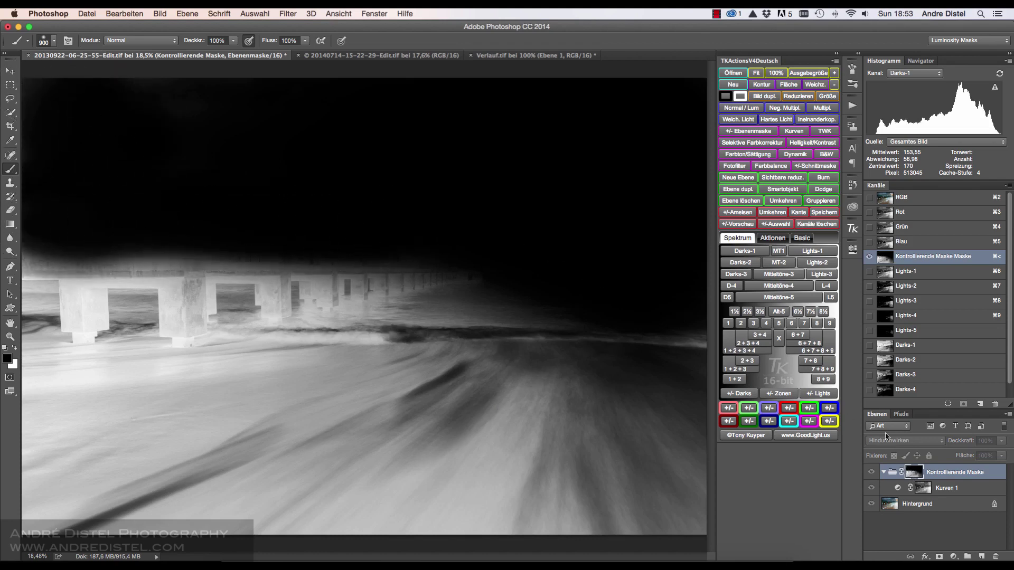
alt+click(919, 473)
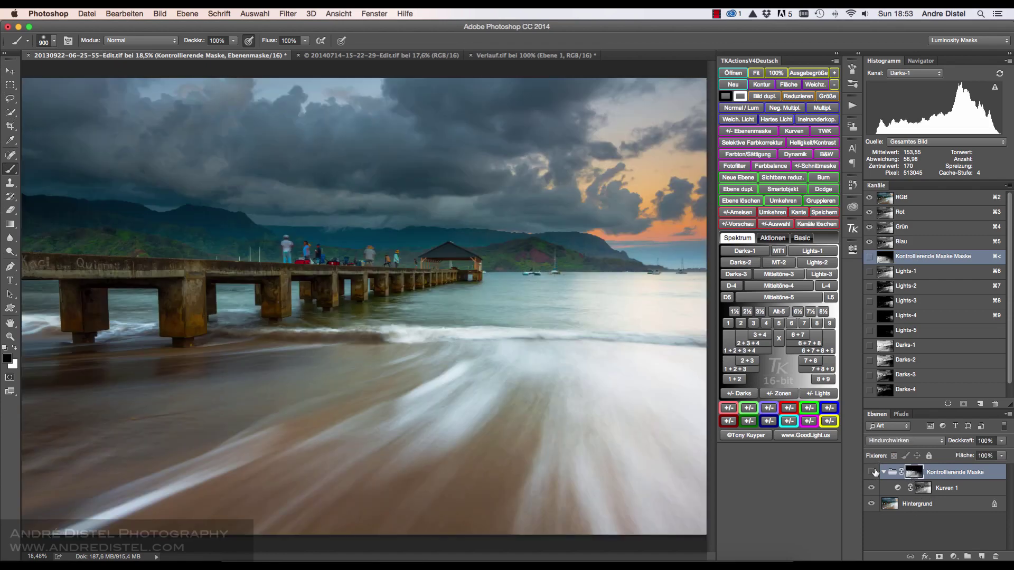
click(871, 471)
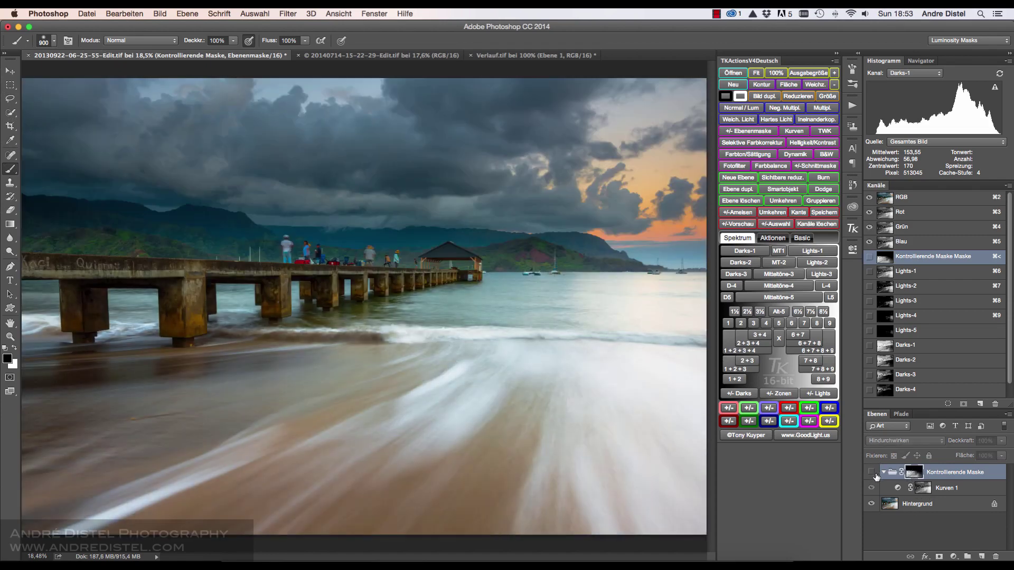
click(871, 472)
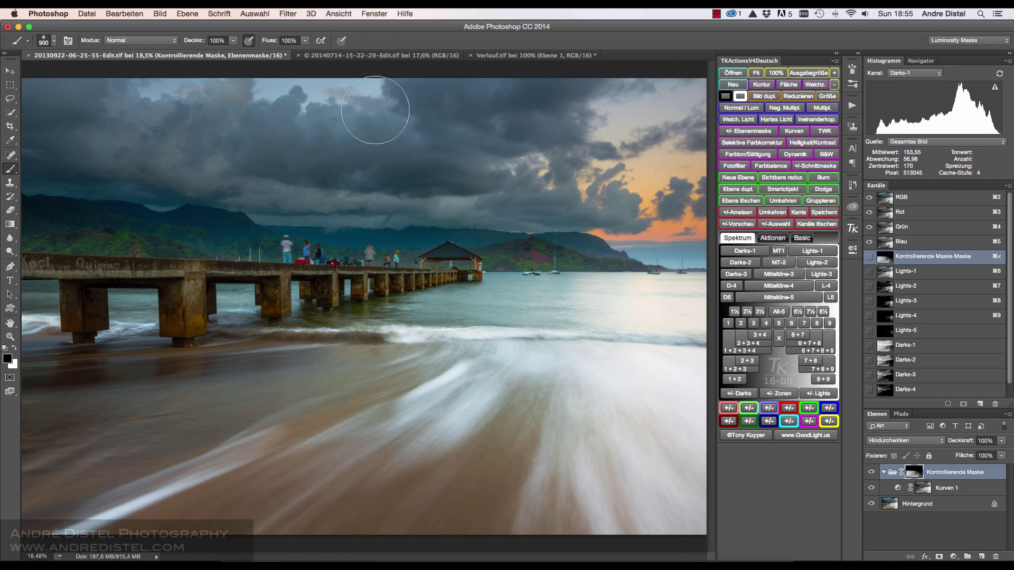
click(373, 56)
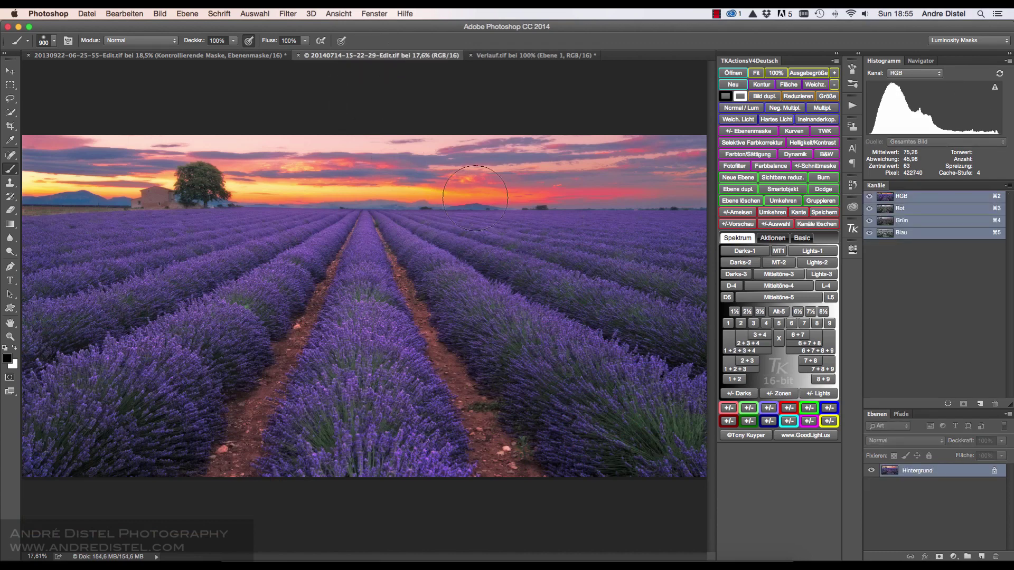
- Create Lights-1–5 and Darks-1–5 channels using the TK Actions +/- Lights and +/- Darks buttons
click(817, 395)
click(742, 395)
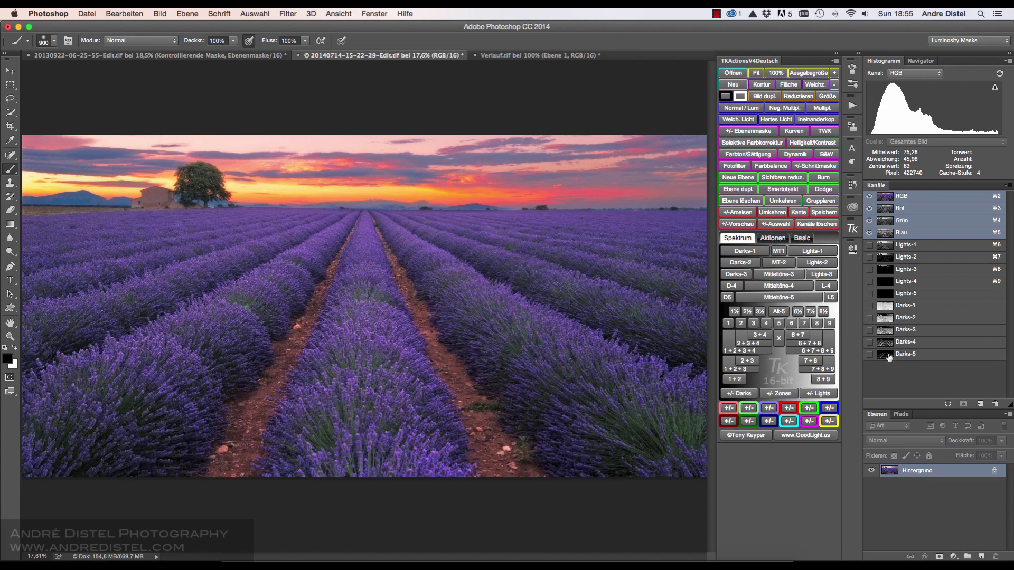
- Add a Kurven 1 Curves layer masked by the Lights-1 selection, grouped into Gruppe 1
click(887, 249)
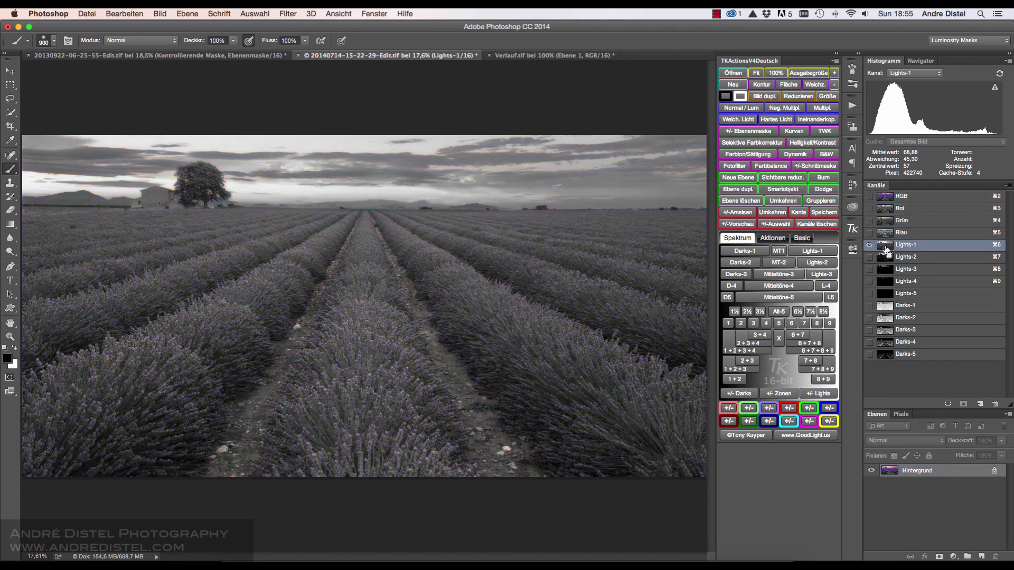
super+click(887, 249)
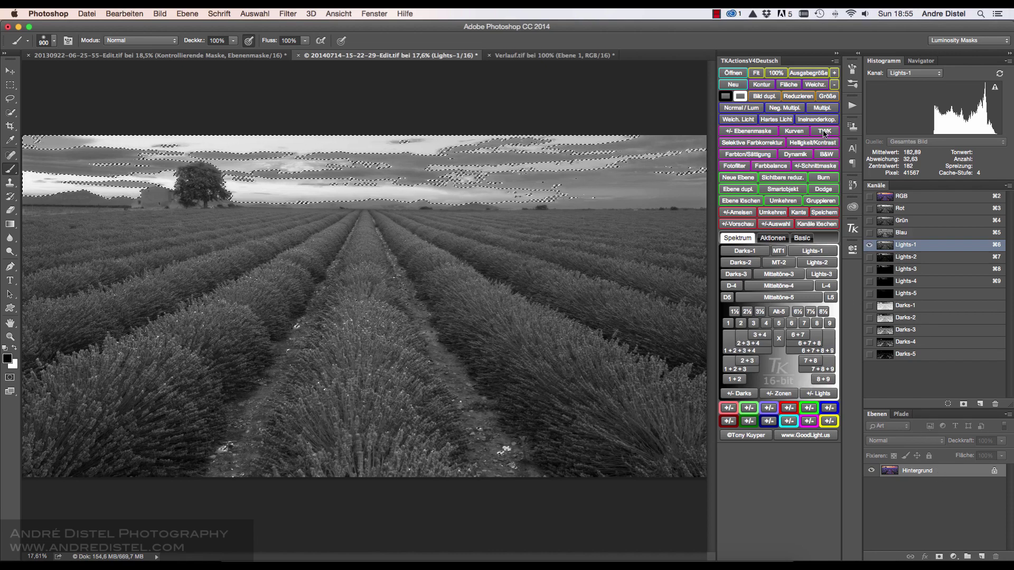
click(793, 131)
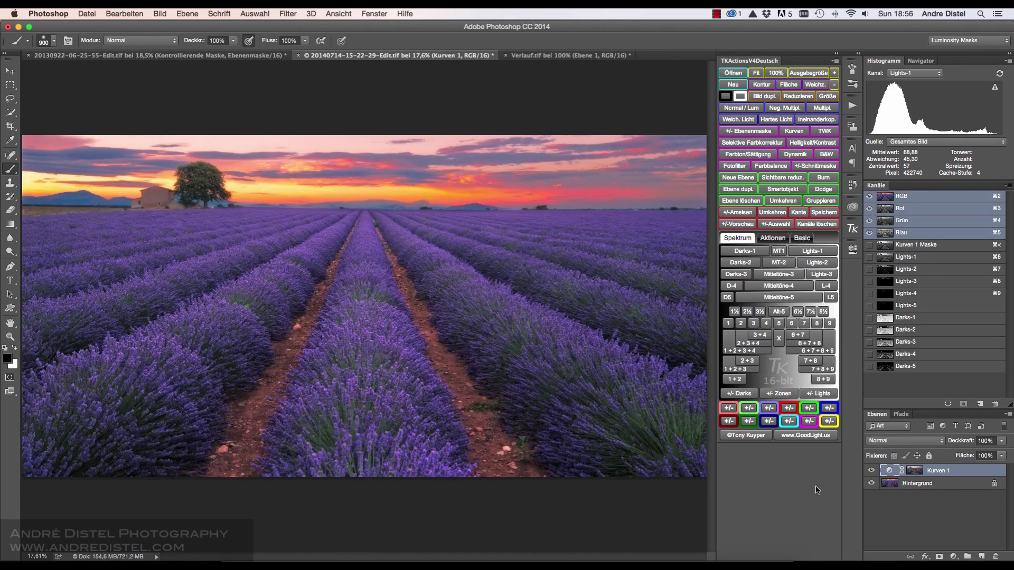
click(967, 556)
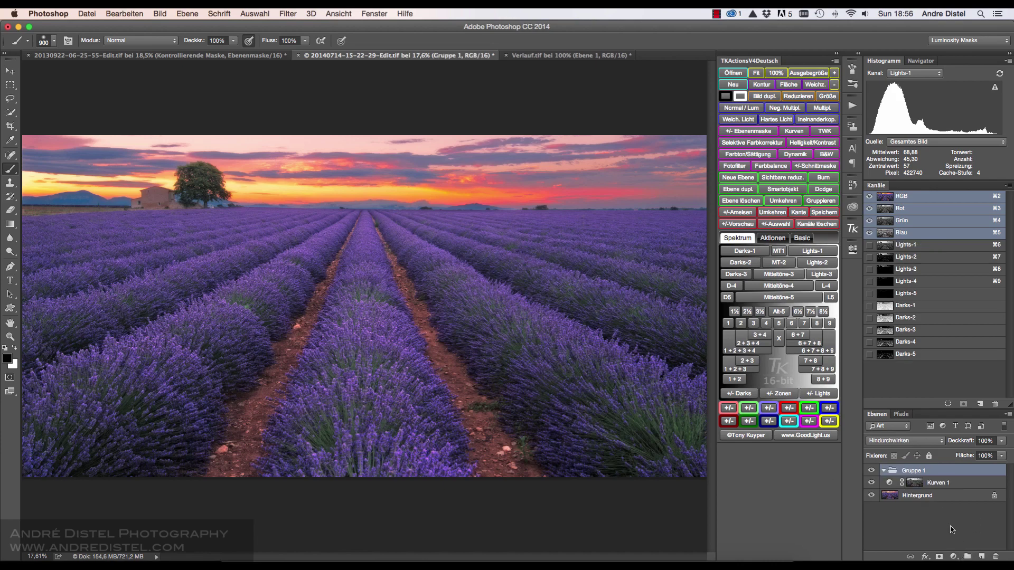
- Rename Gruppe 1 to 'Kontrollierende Maske'
double_click(913, 471)
text(Ko)
text(ntr)
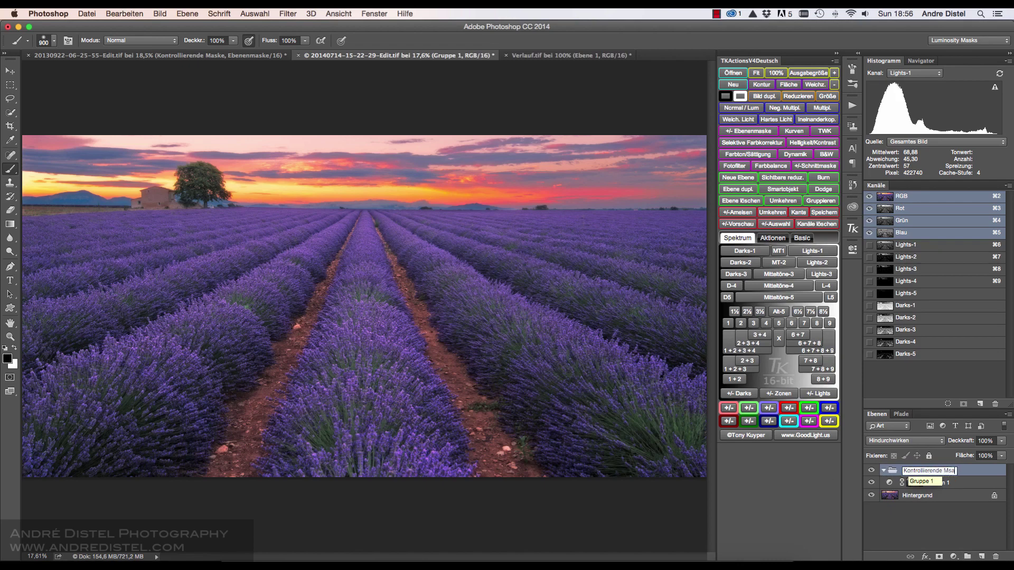
key(BackSpace)
key(Return)
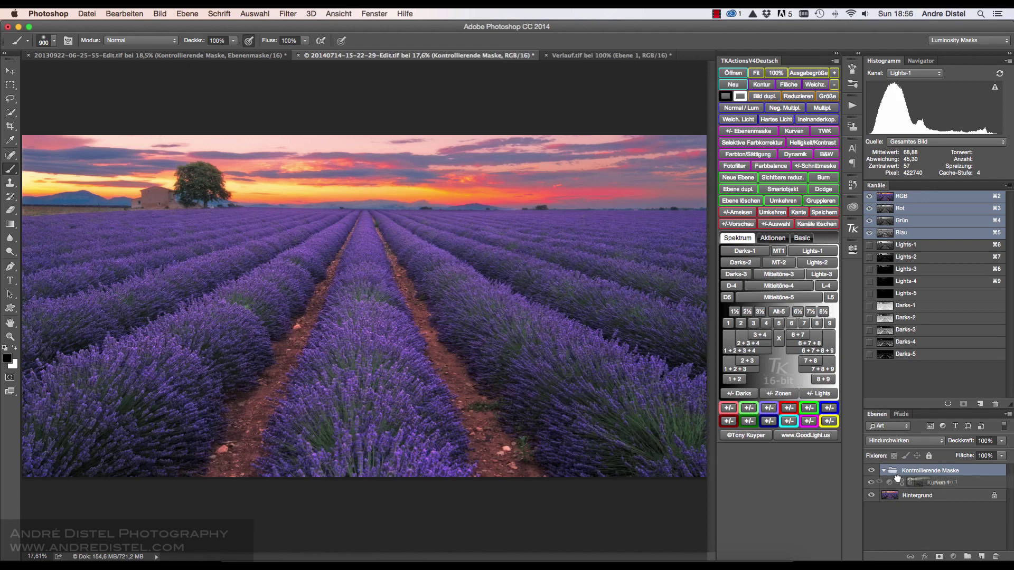
- Keep Kurven 1 inside the Kontrollierende Maske group and display the Darks-1 channel
drag(889, 482, 878, 477)
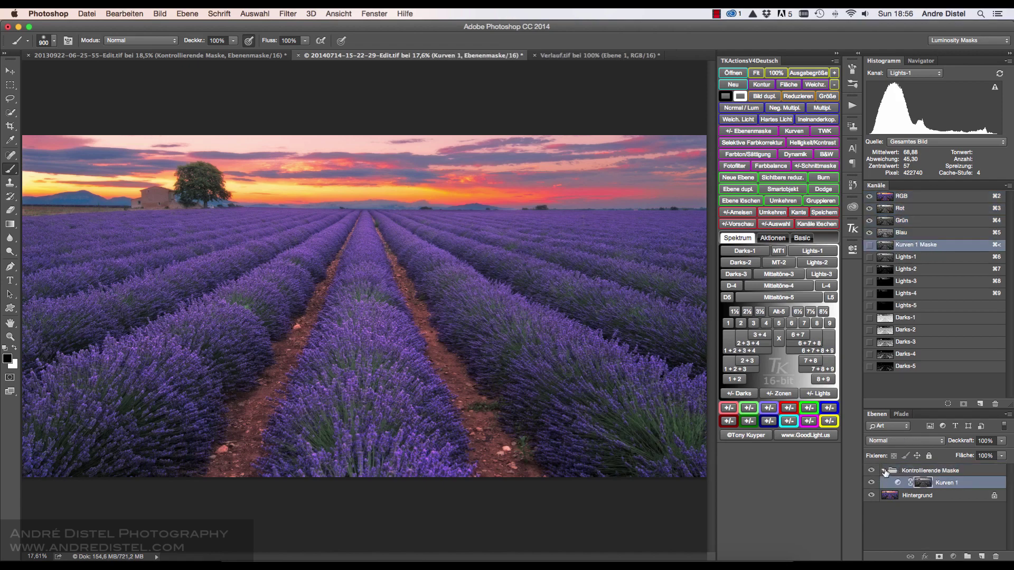
click(880, 472)
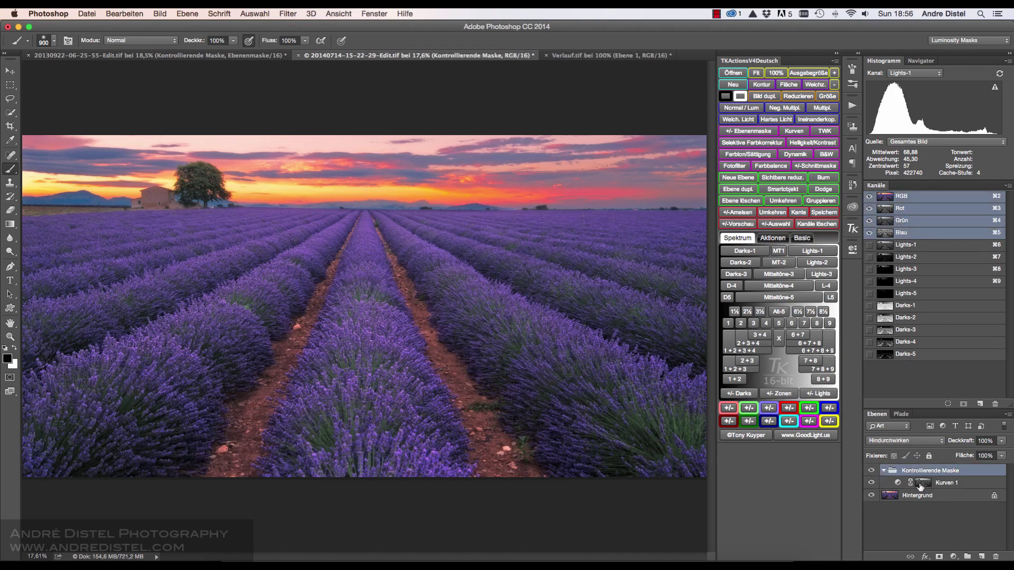
click(923, 483)
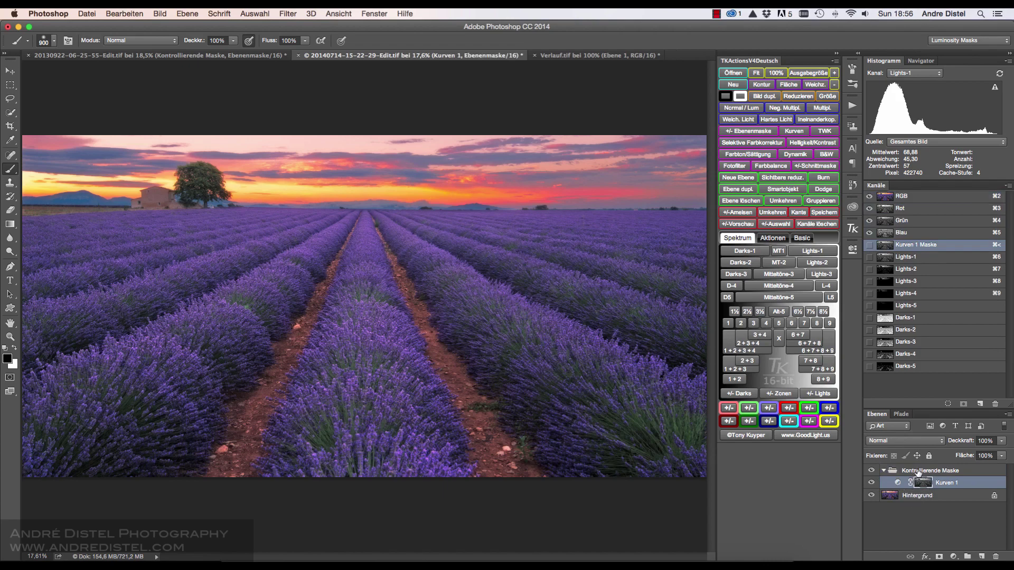
click(919, 472)
click(881, 306)
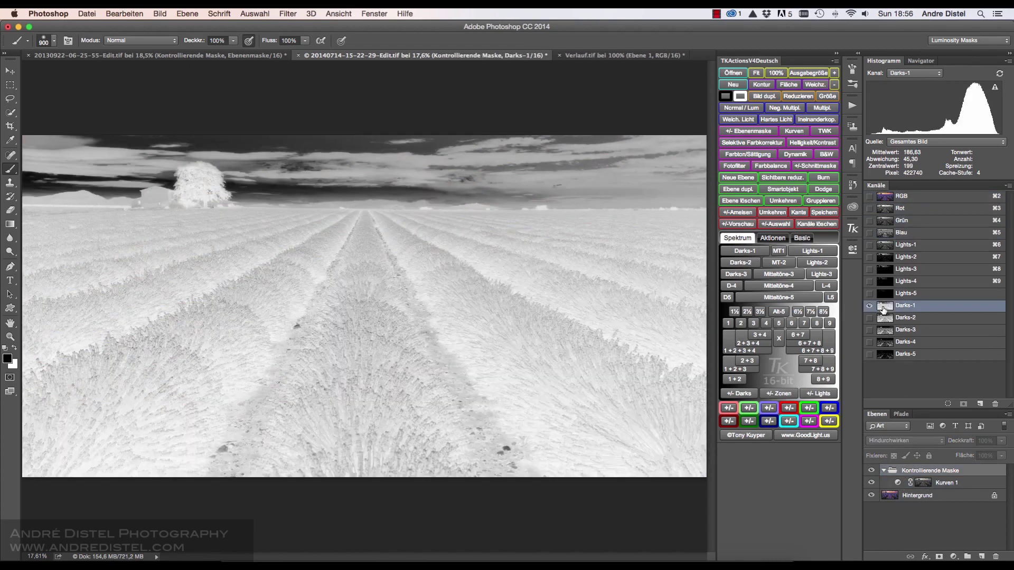
- Give the Kontrollierende Maske group a layer mask from the Darks-1 selection
super+click(885, 309)
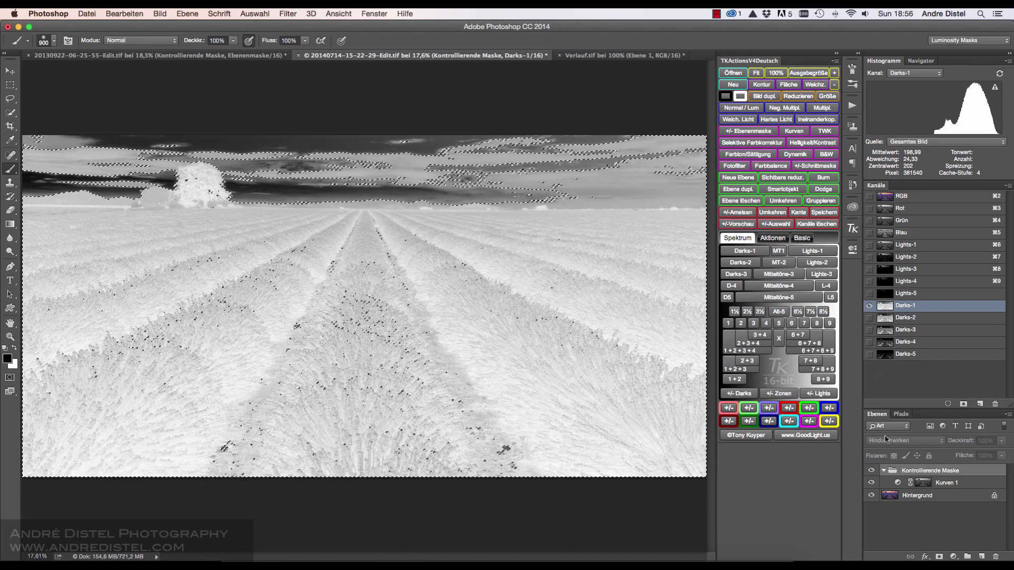
key(super+2)
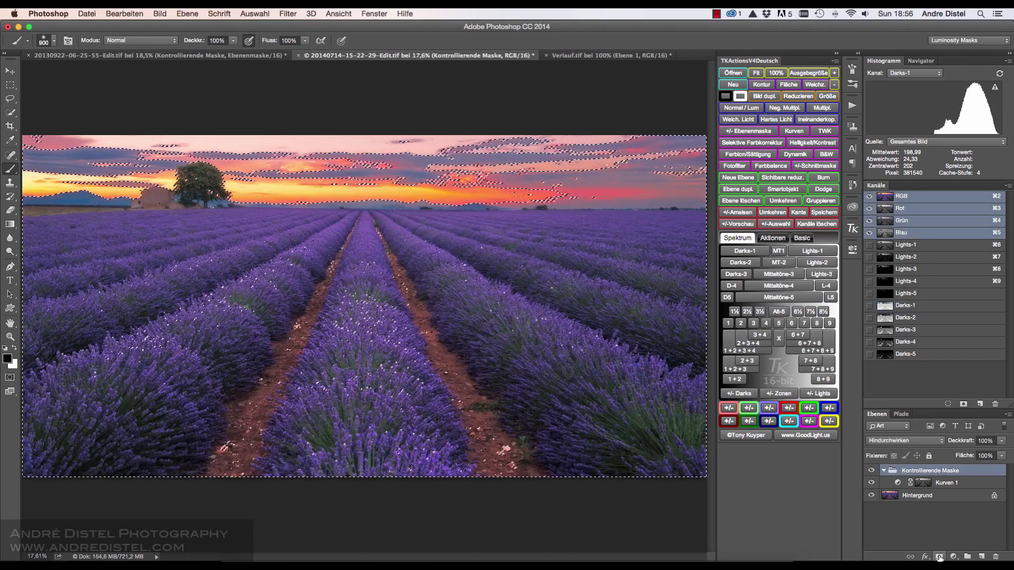
click(939, 557)
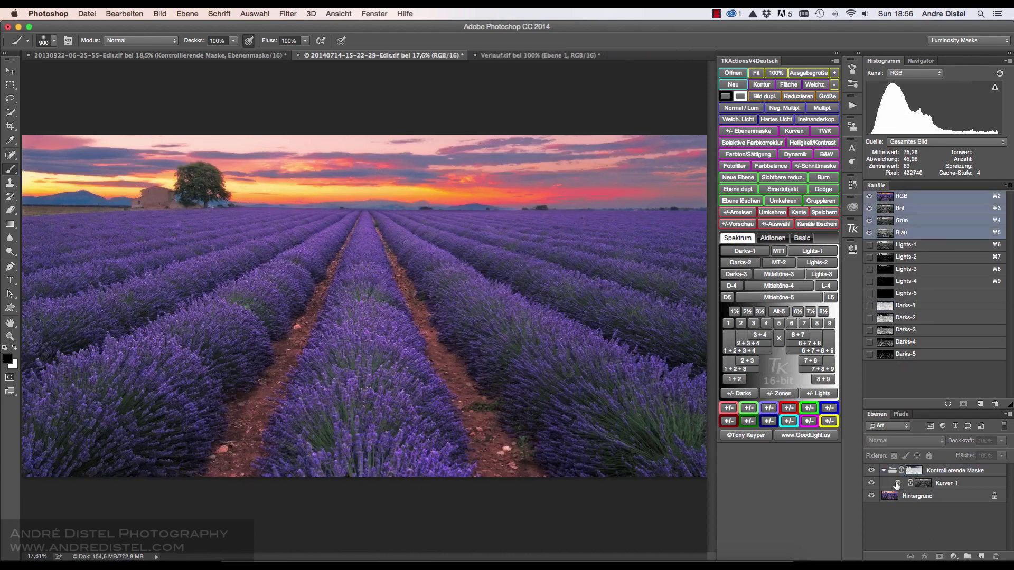
- Bend Kurven 1 into a darkening S-curve (176 to 96), comparing with it hidden and shown
double_click(896, 484)
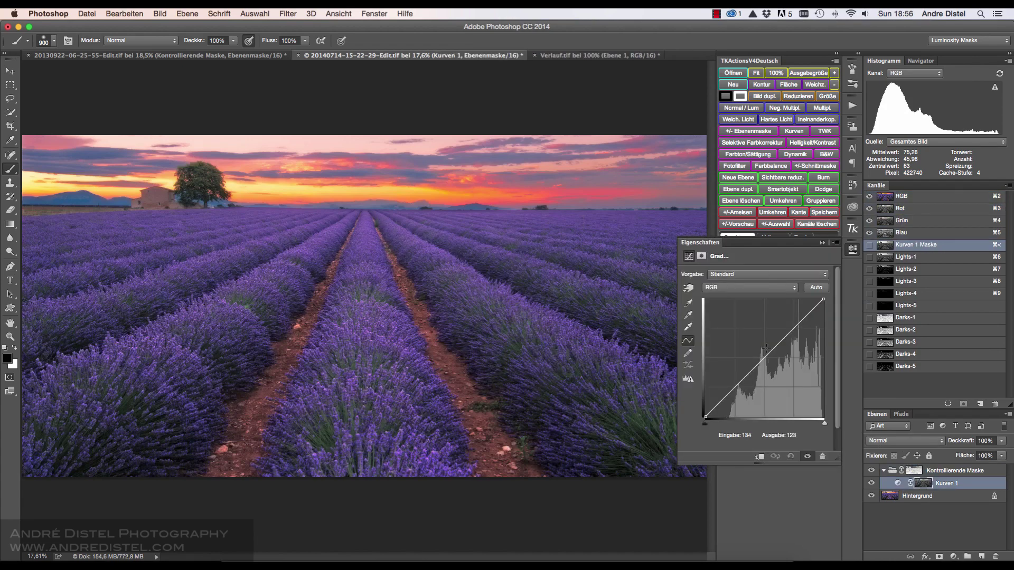
mouse_move(767, 358)
mouse_down()
mouse_move(796, 381)
mouse_move(788, 372)
mouse_up()
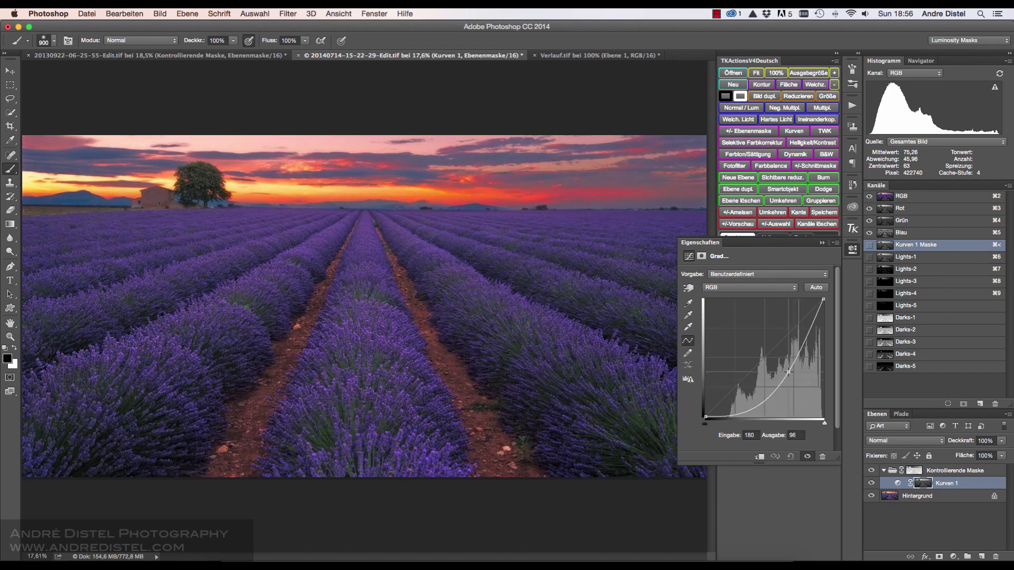
click(806, 458)
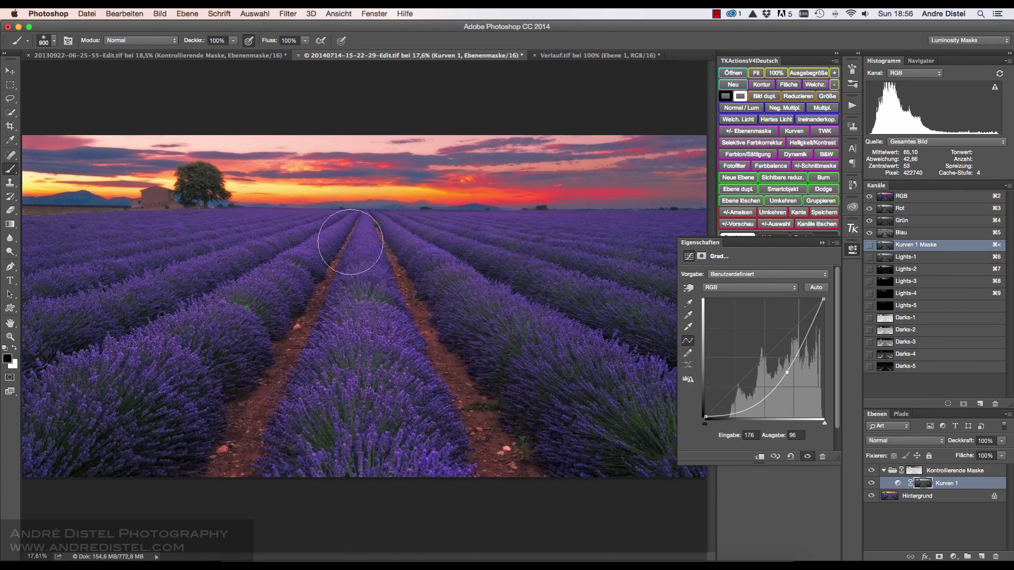
click(853, 252)
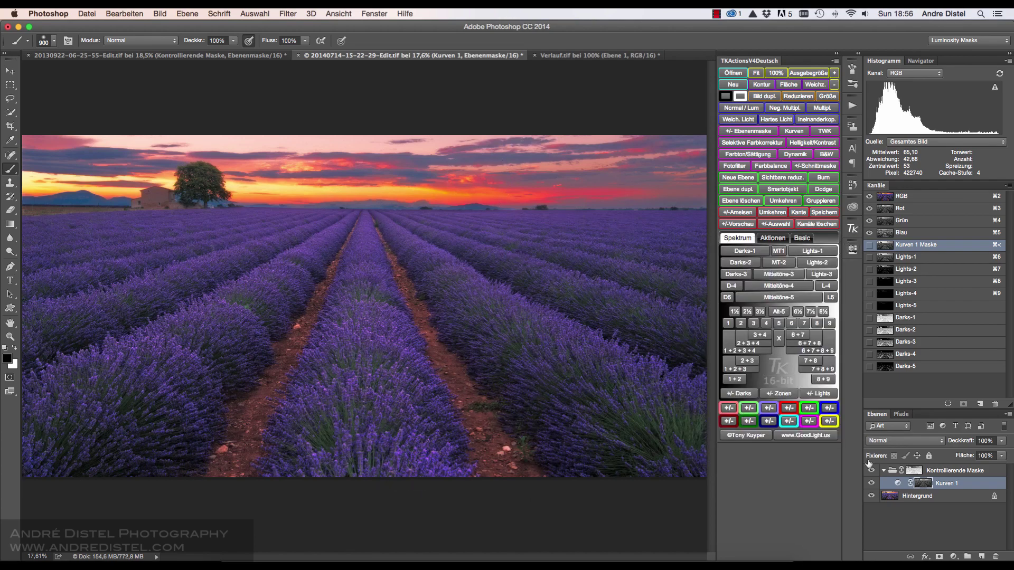
drag(870, 470, 871, 483)
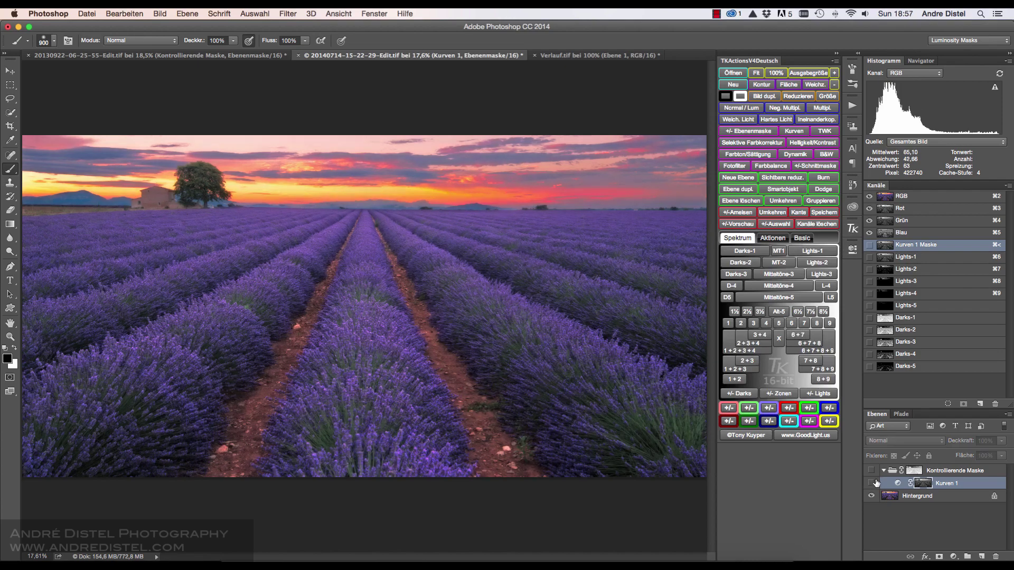
click(872, 484)
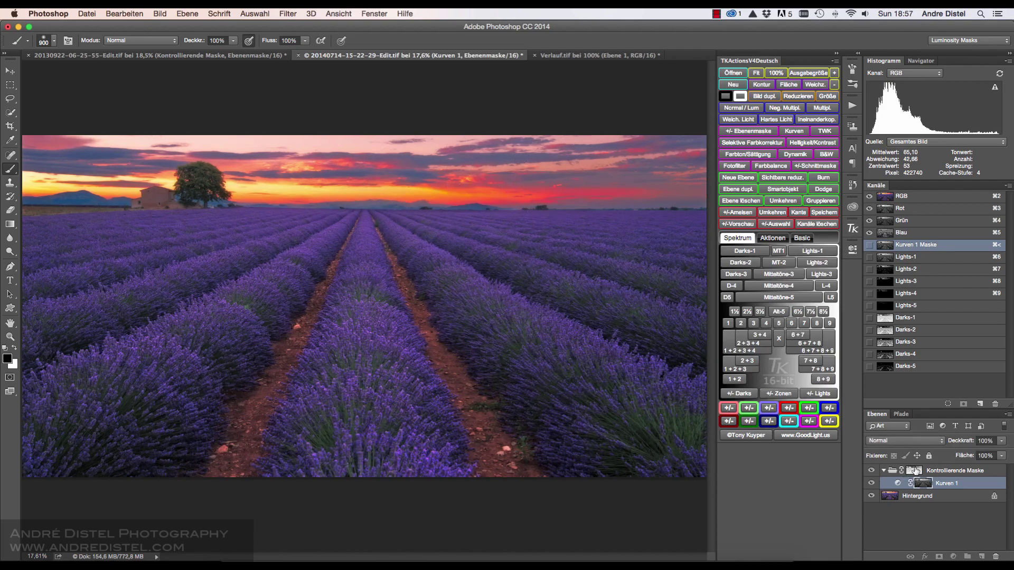
click(911, 471)
- Load the Lights-1 selection, hide its outline, and brush across the sky on the group mask
alt+click(915, 474)
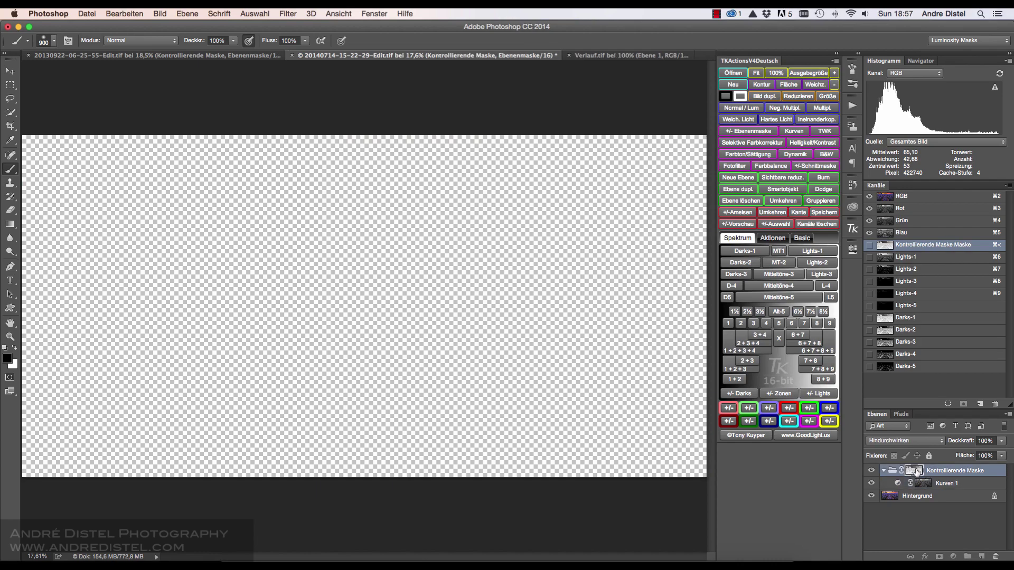
alt+click(915, 473)
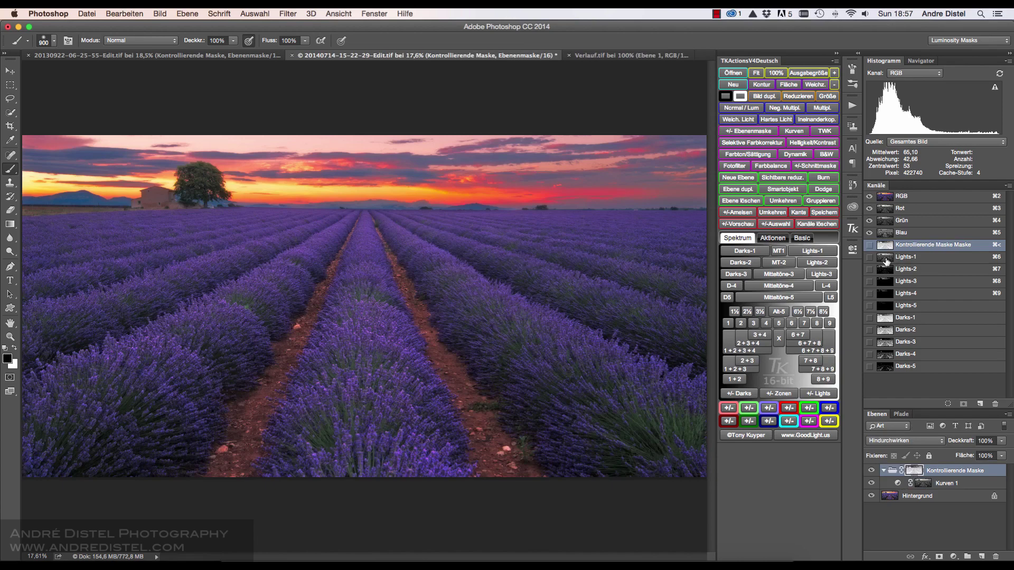
click(886, 261)
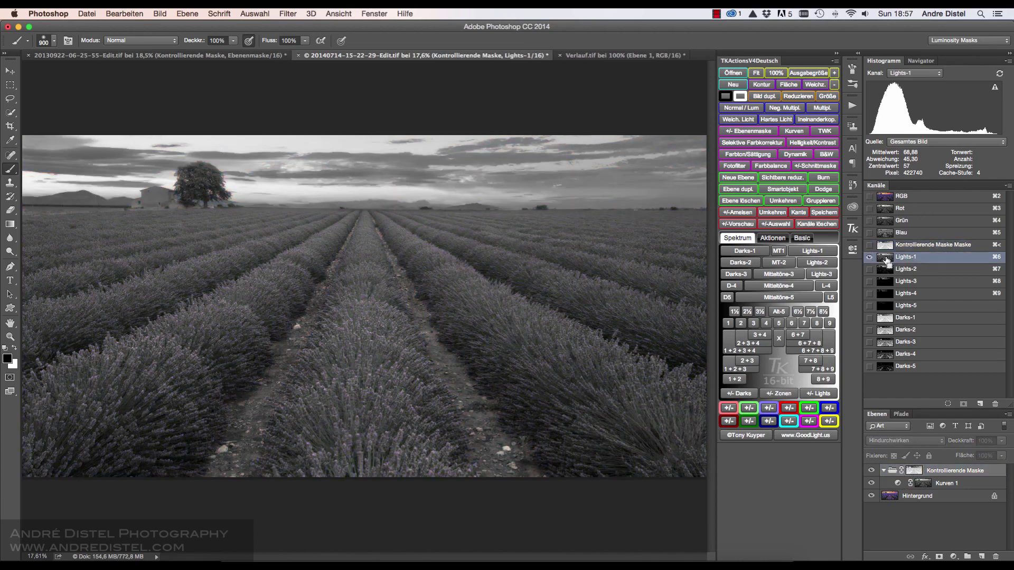
super+click(887, 260)
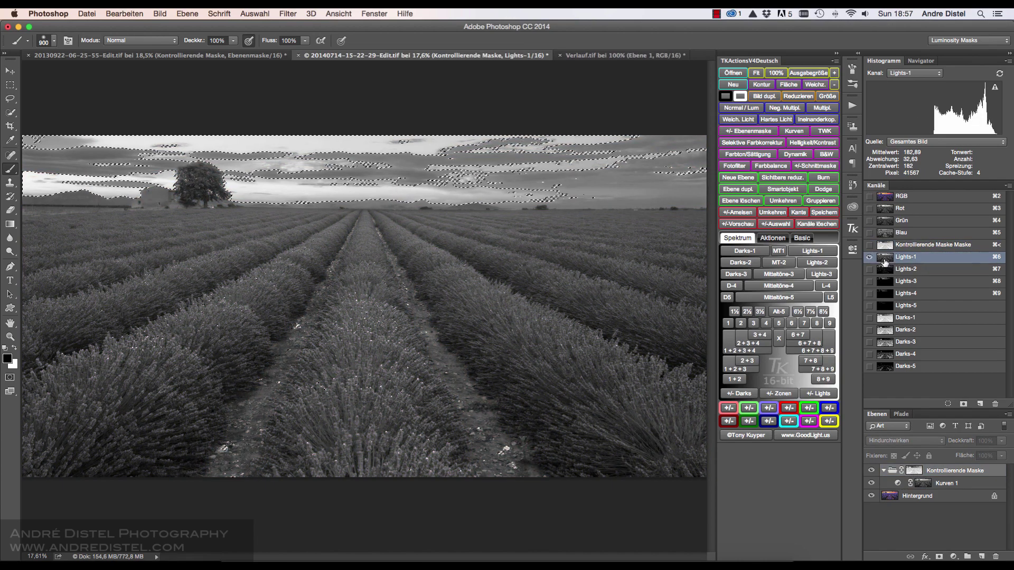
click(914, 470)
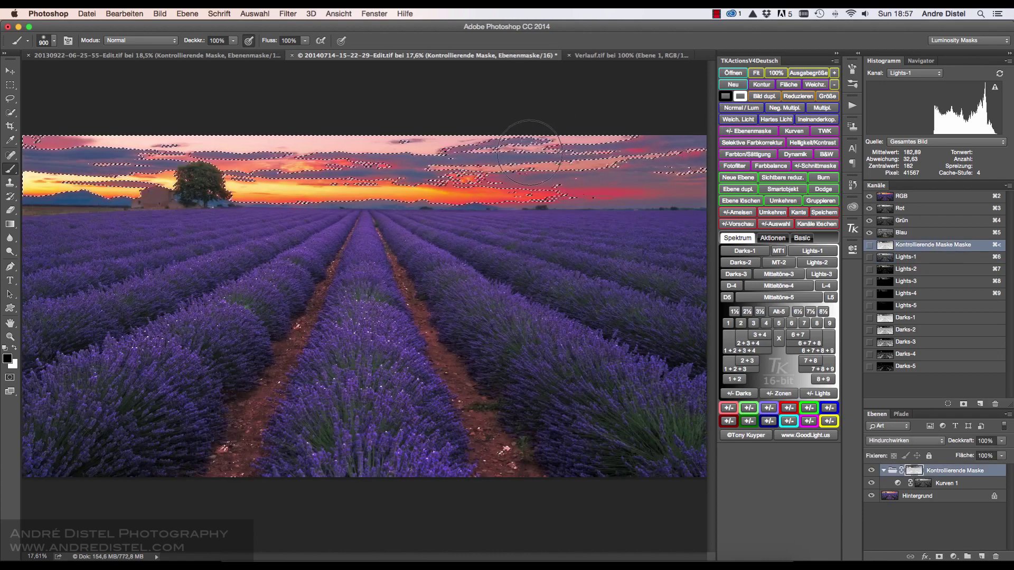
click(739, 213)
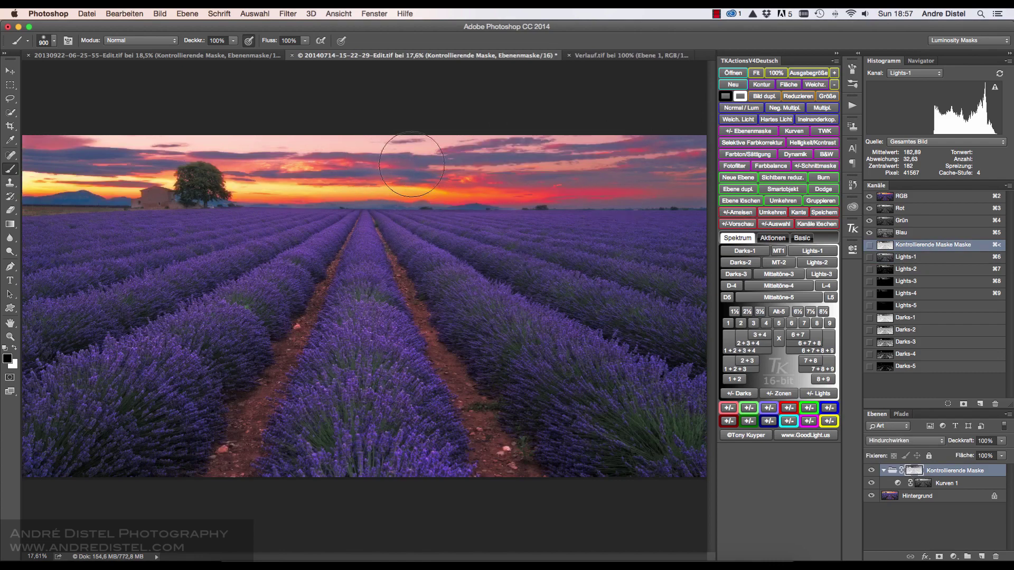
drag(433, 172, 707, 164)
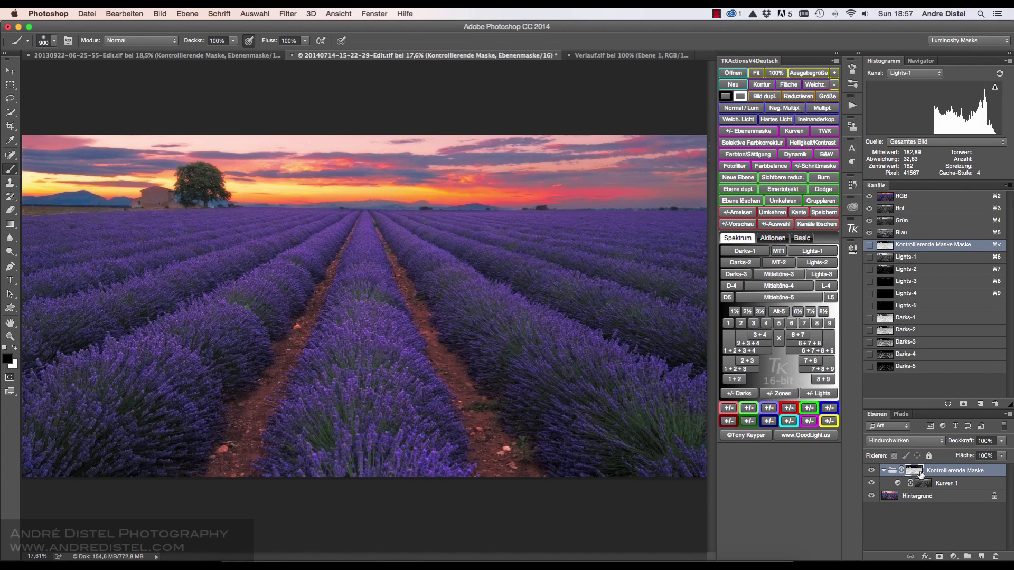
- Paint the entire sky black on the Kontrollierende Maske group mask, right side then left
alt+click(920, 474)
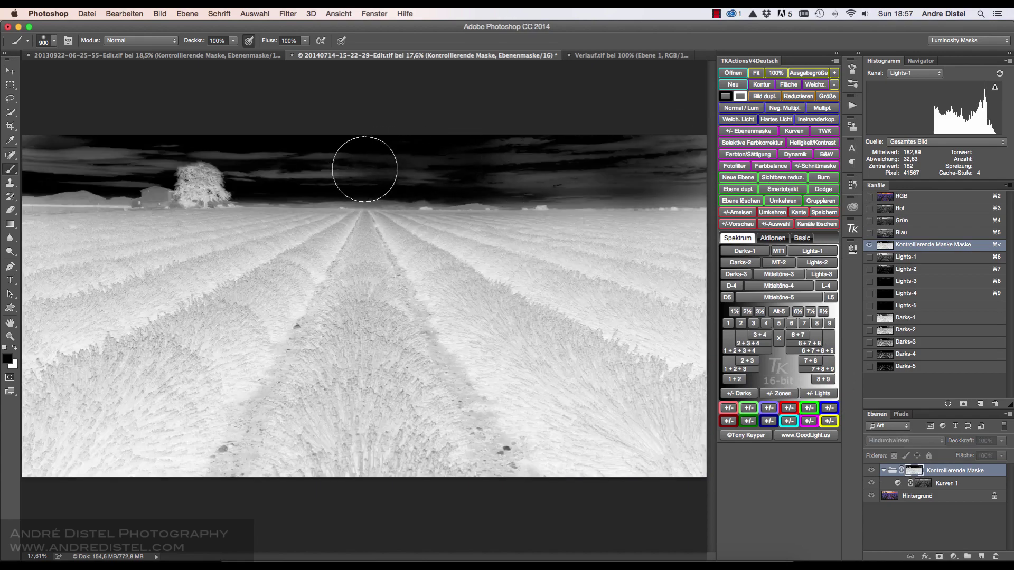
mouse_move(364, 169)
mouse_down()
mouse_move(674, 158)
mouse_move(626, 177)
mouse_up()
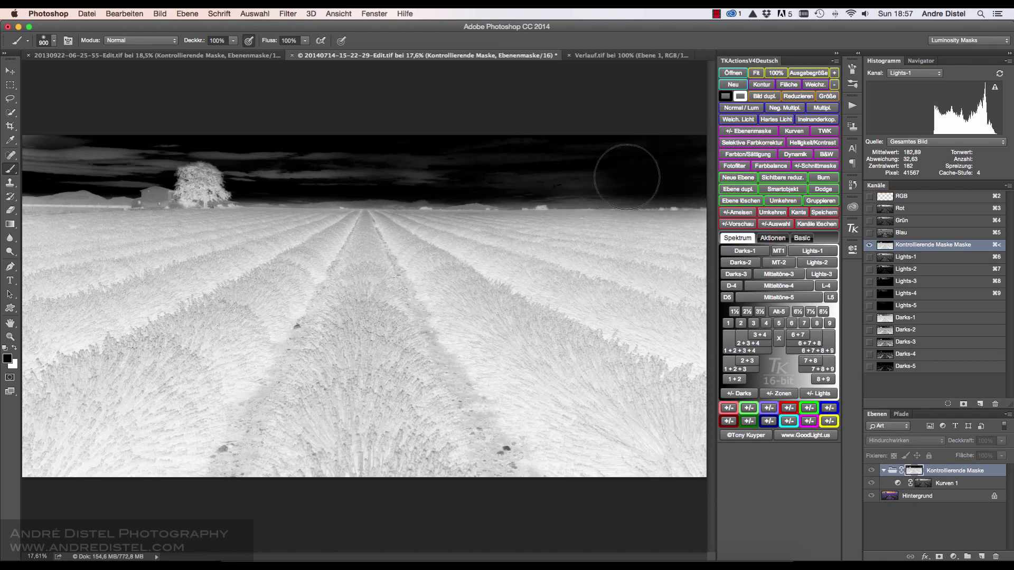
mouse_move(627, 176)
mouse_down()
mouse_move(70, 165)
mouse_move(242, 158)
mouse_move(47, 162)
mouse_up()
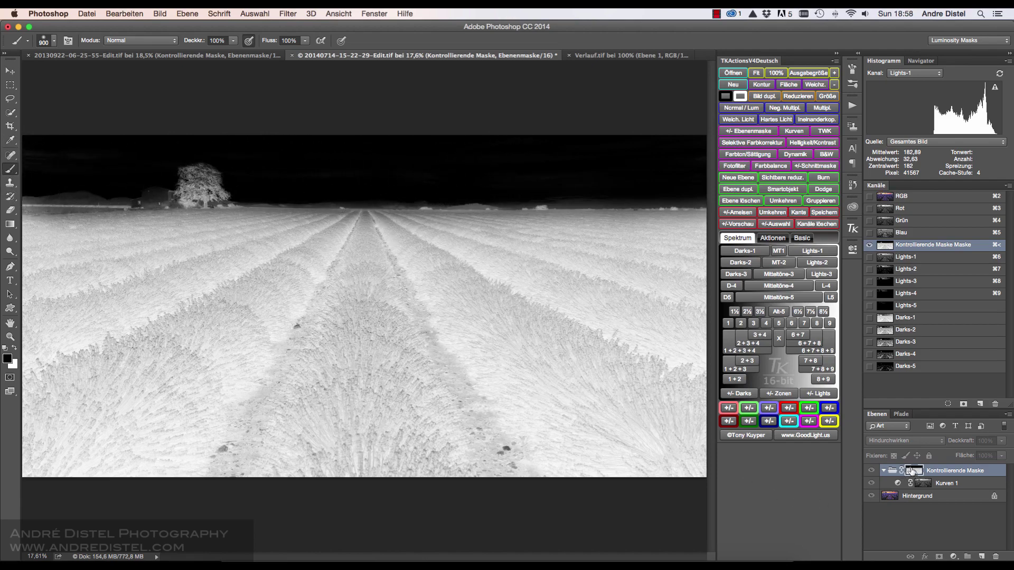
alt+click(914, 474)
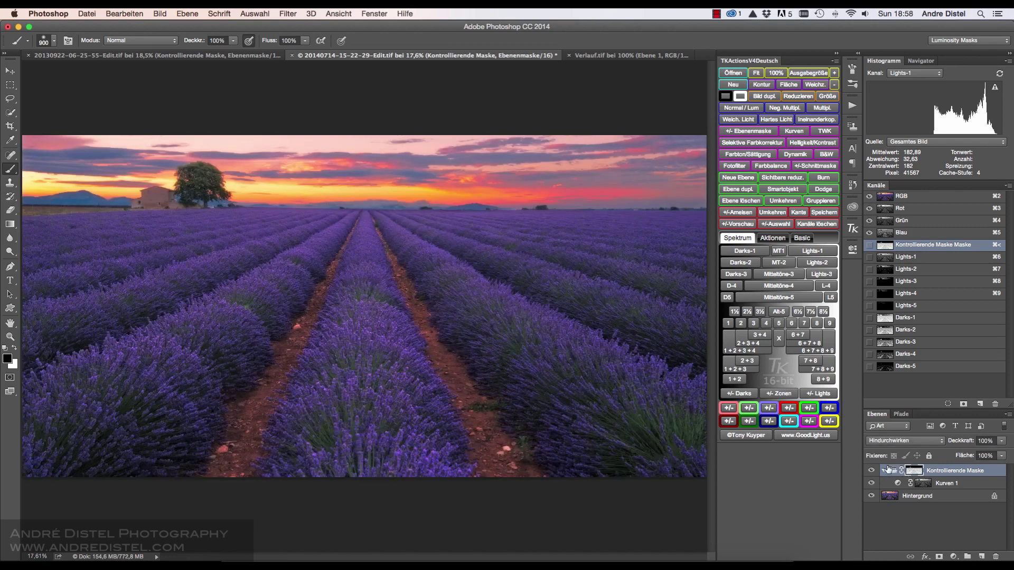
- Drag the Kurven 1 curve points into a steeper shape to darken the lavender field's midtones
click(923, 486)
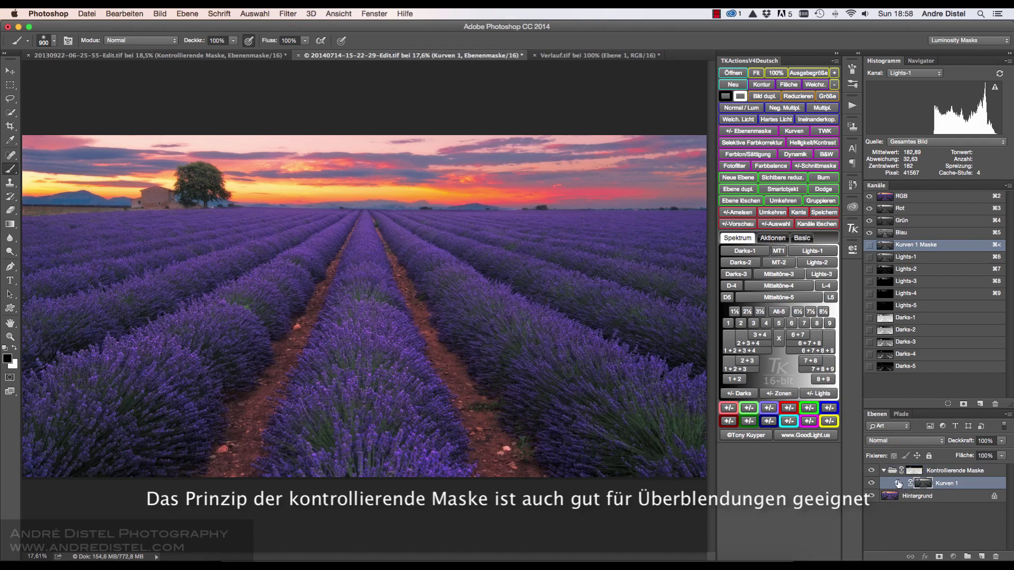
double_click(899, 484)
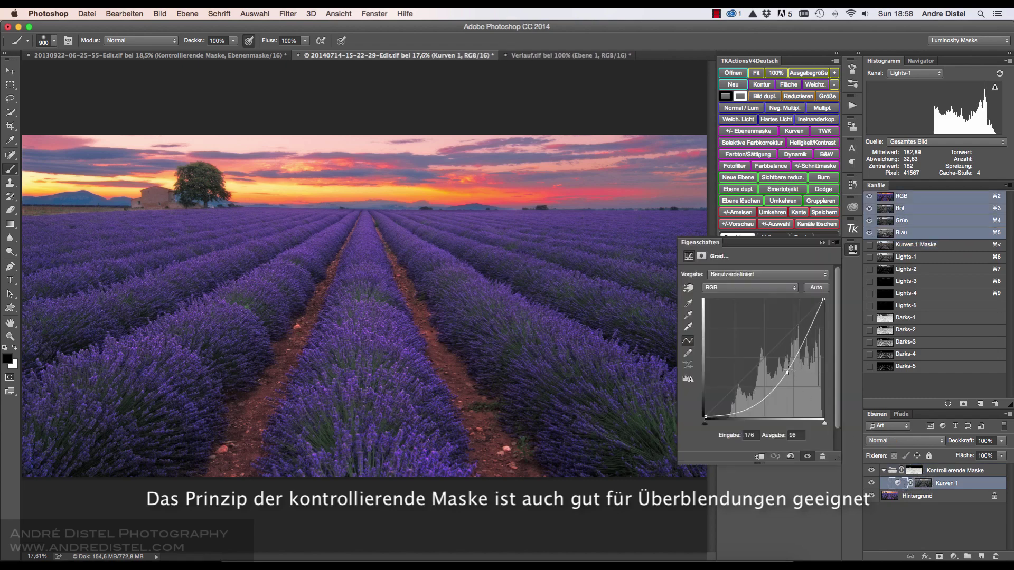
mouse_move(787, 371)
mouse_down()
mouse_move(804, 379)
mouse_move(748, 334)
mouse_up()
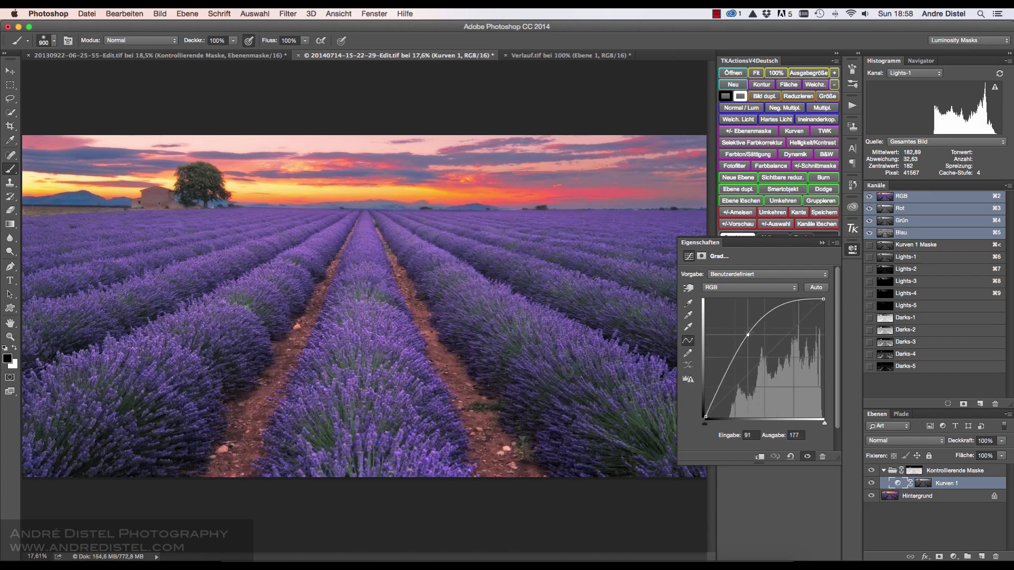
drag(748, 334, 806, 373)
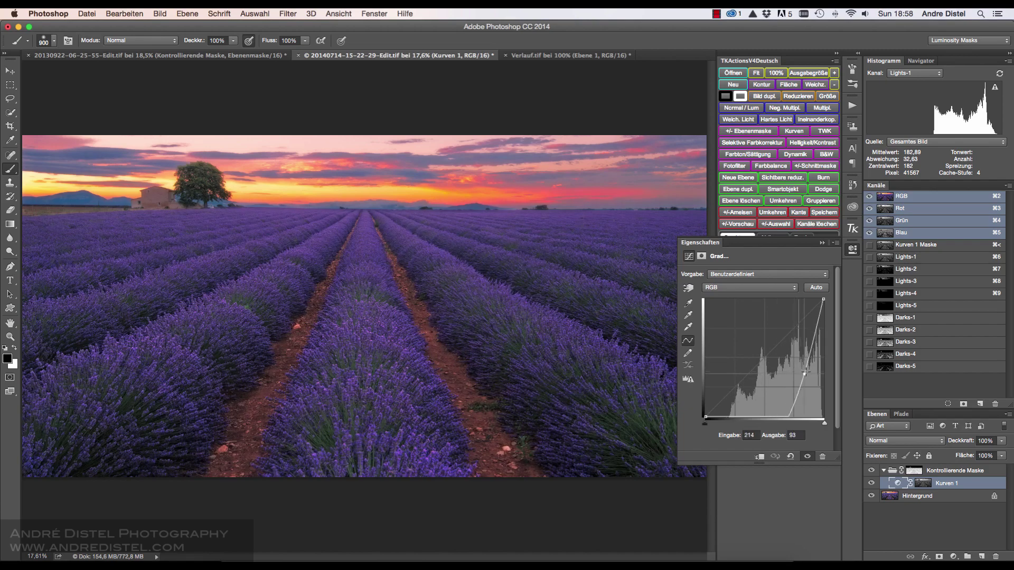
click(784, 473)
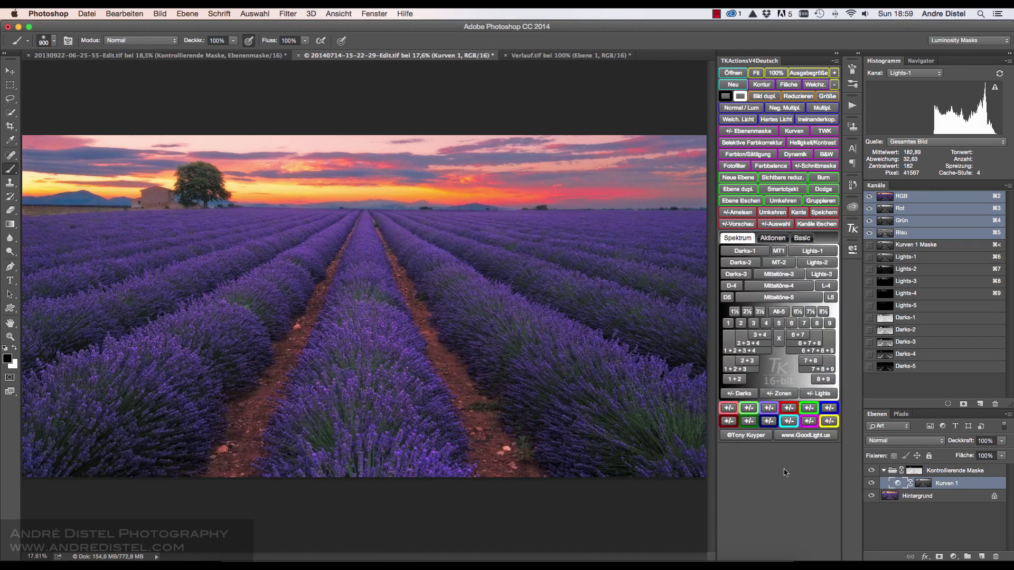